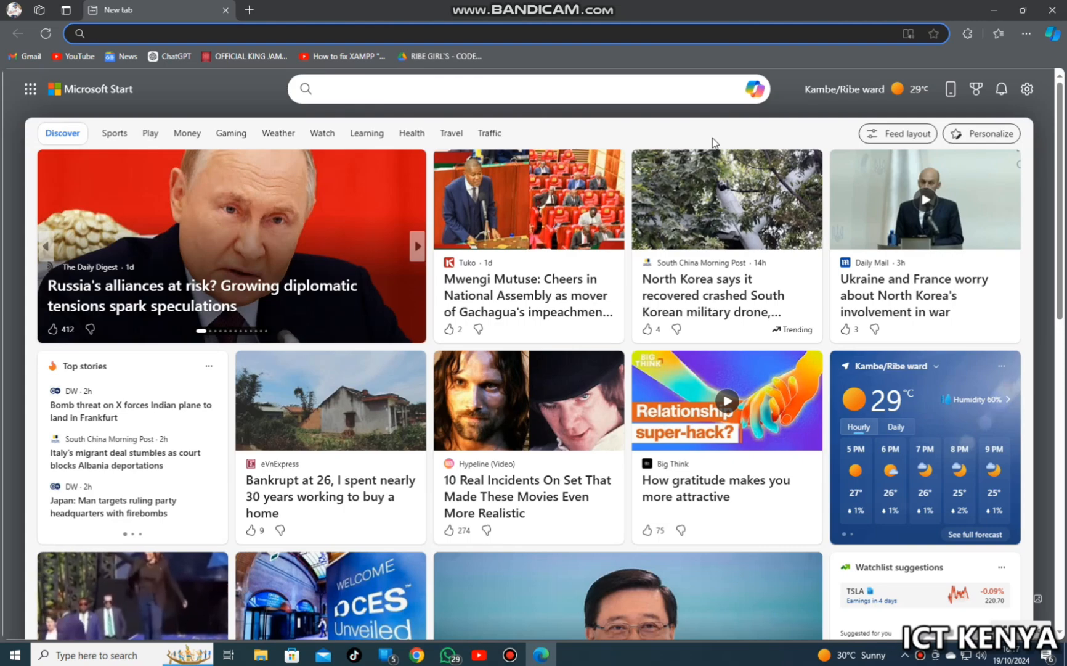
- Search the web for "office customization tool 2024" and open the Office Customization Tool page of the Microsoft 365 Apps admin center
type("OFFice deployment tool")
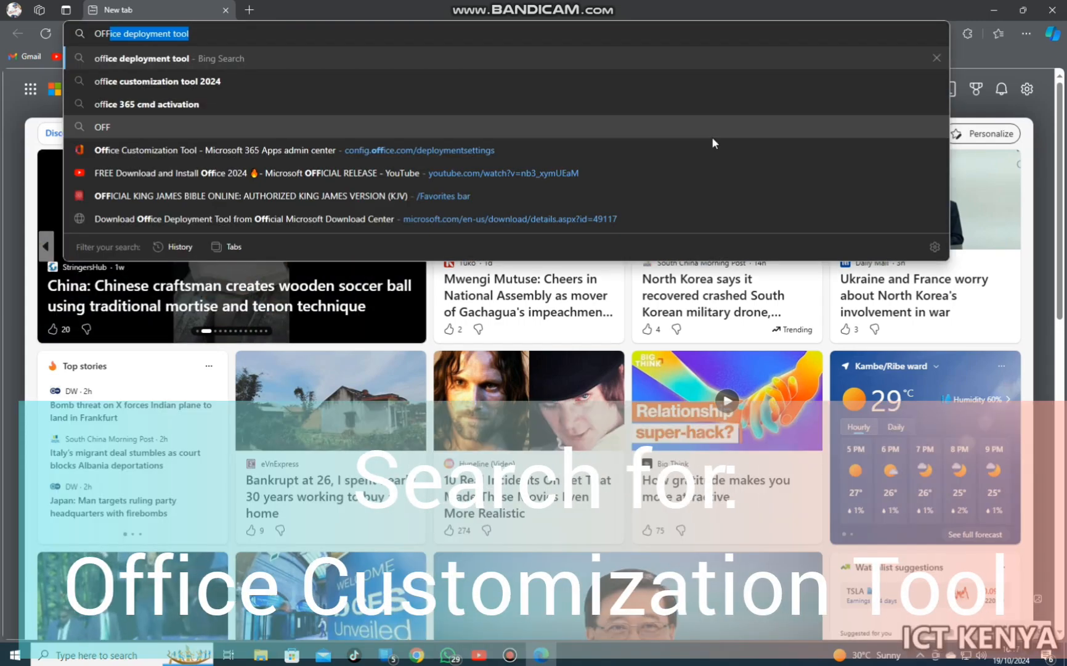
key("Down")
key("Down")
key("Up")
key("Return")
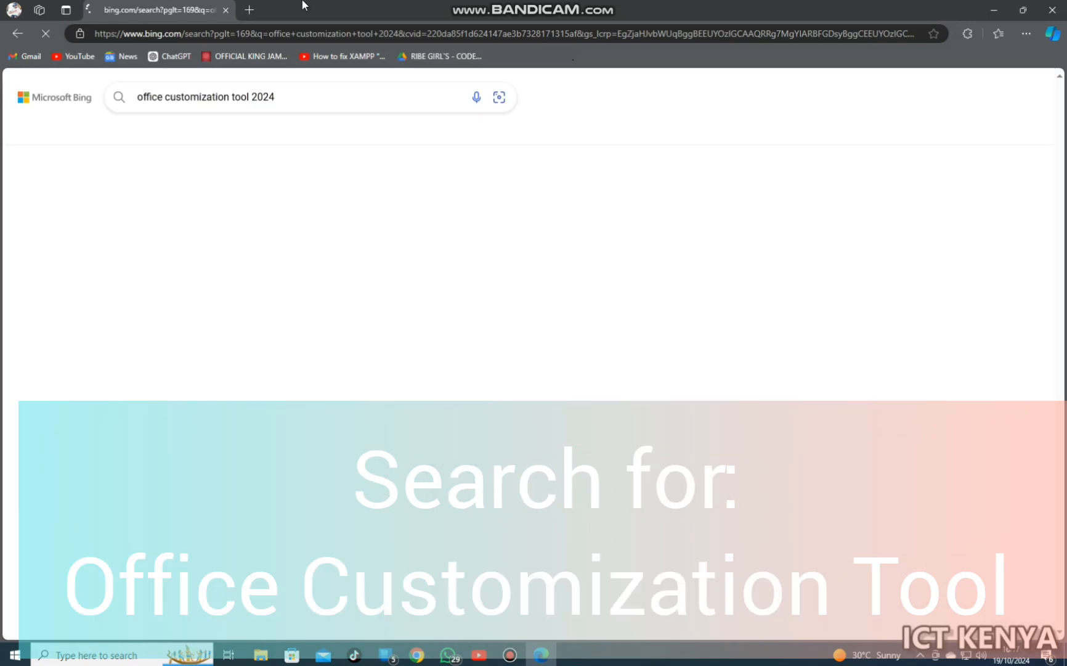
left_click_drag(286, 99, 34, 189)
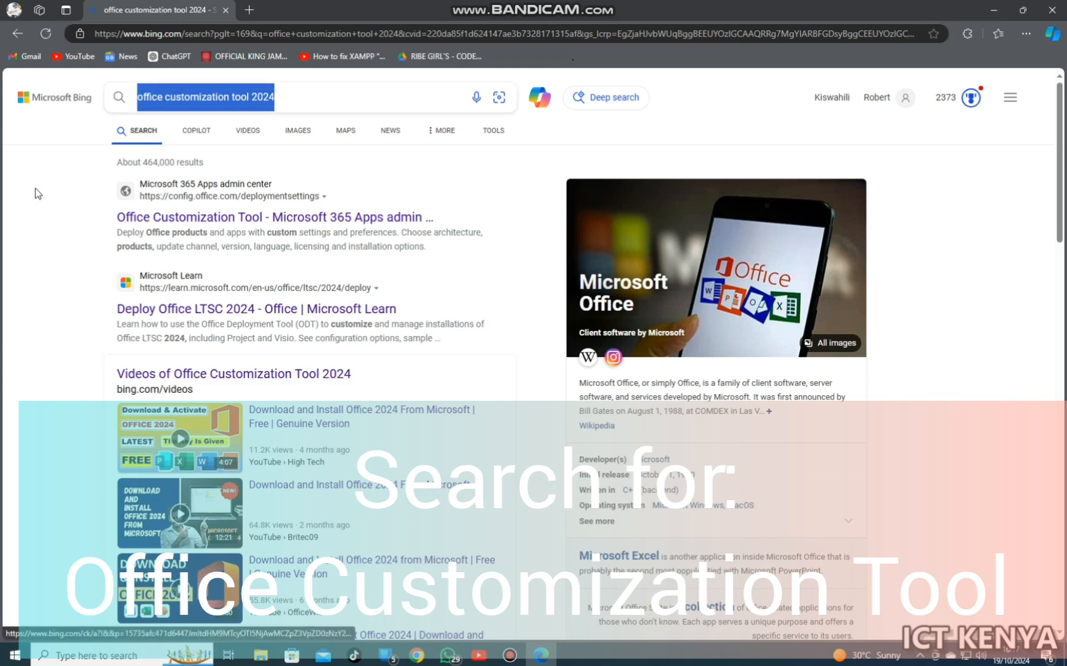
left_click(35, 188)
left_click(184, 219)
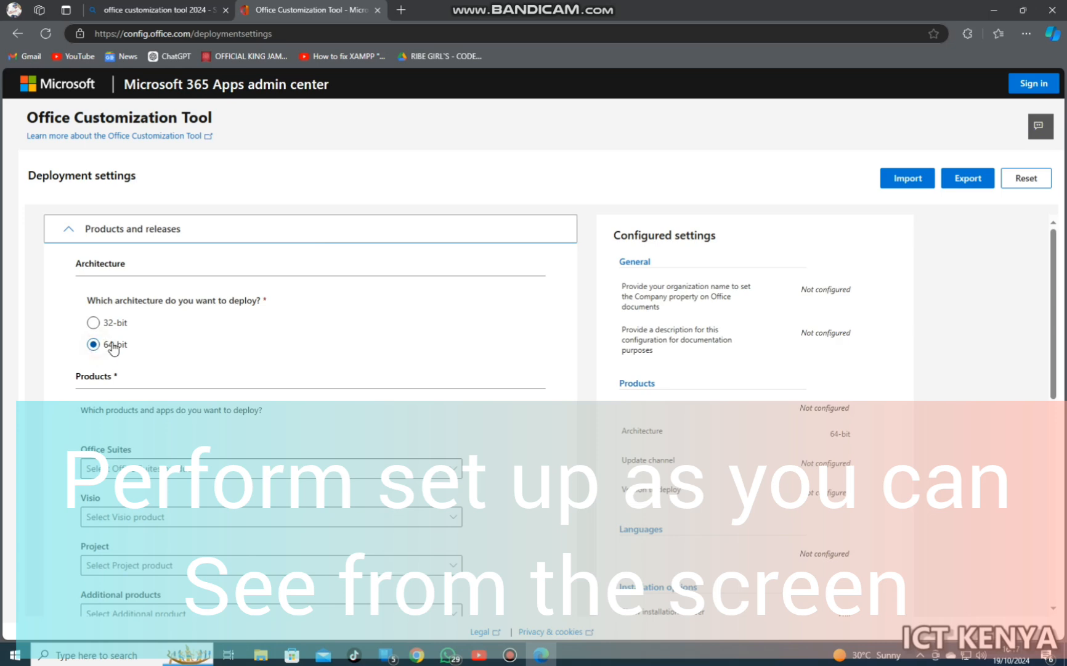
- Choose Office LTSC Professional Plus 2021 - Volume License as the Office suite and Visio LTSC Professional 2021 - Volume License as the Visio product
scroll(112, 348, "down", 3)
left_click(157, 283)
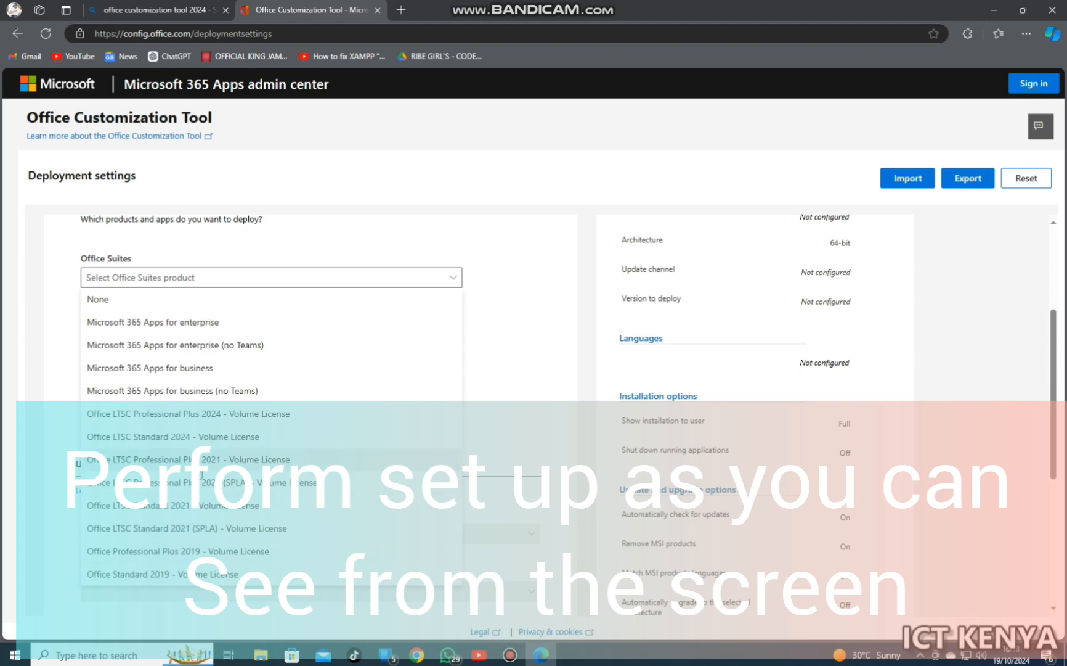
left_click(196, 459)
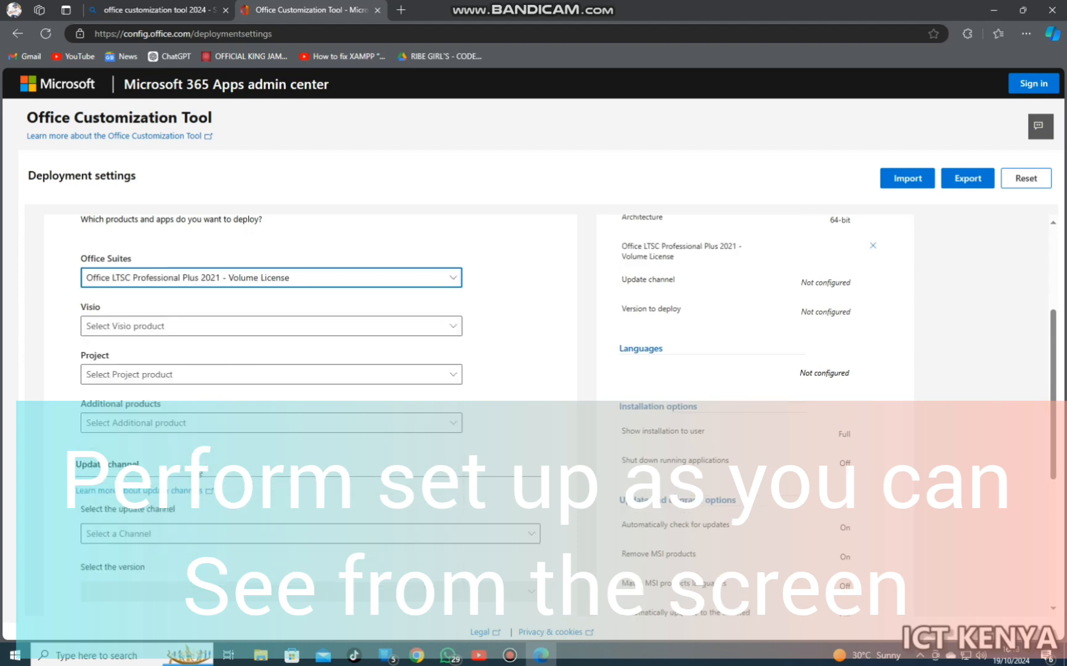
left_click(210, 329)
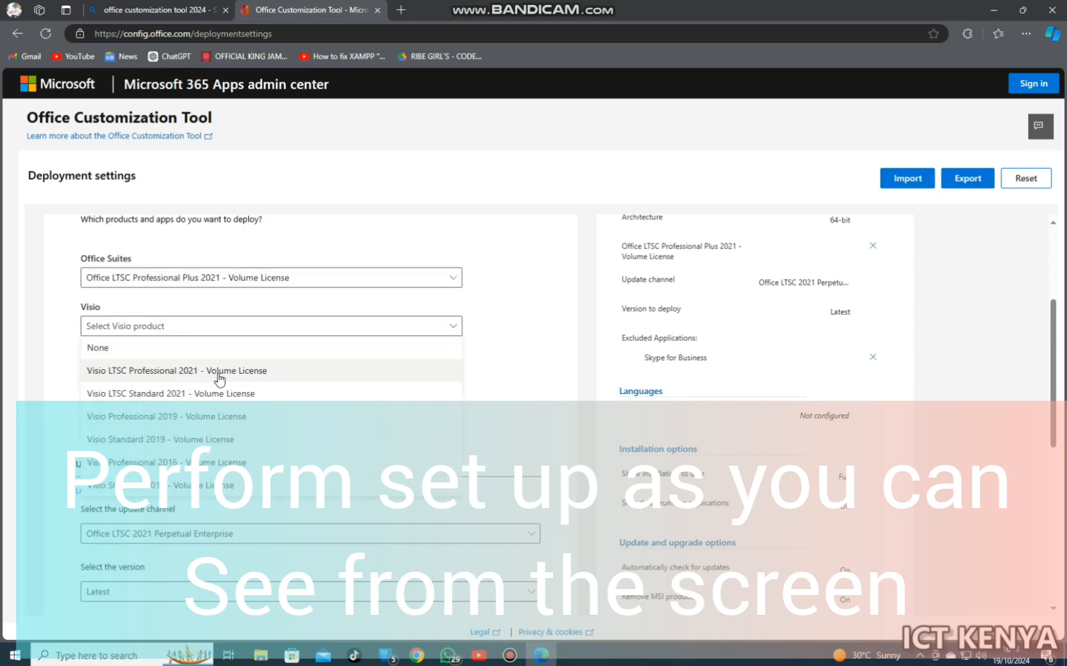
left_click(185, 373)
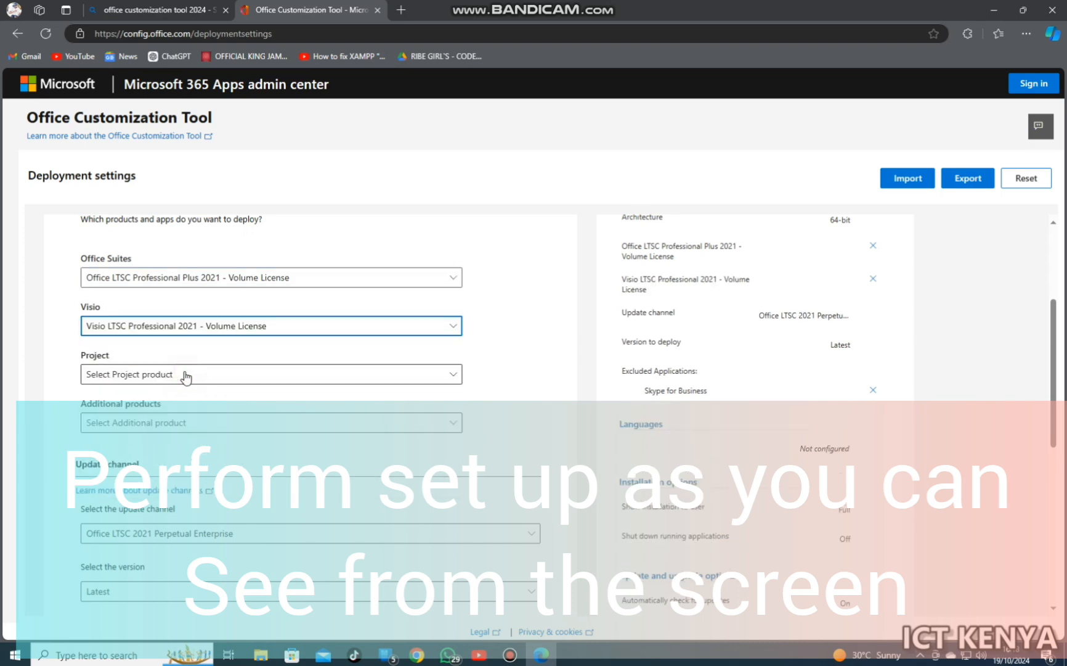
- Include Skype for Business in the apps being deployed and continue to the Language section
scroll(186, 378, "down", 1)
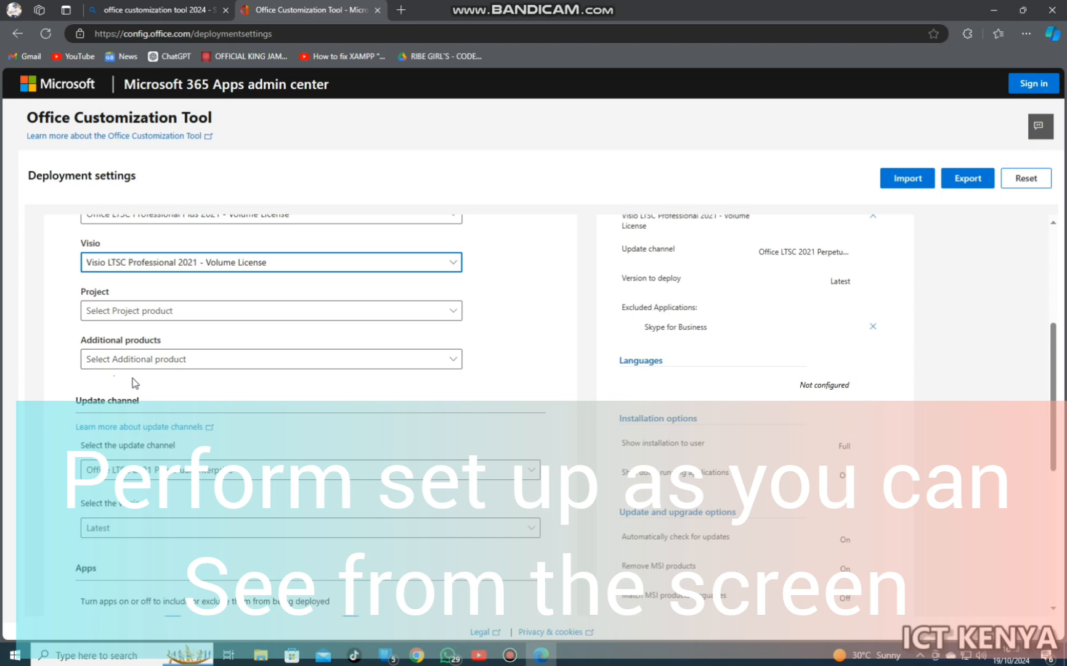
scroll(135, 377, "down", 2)
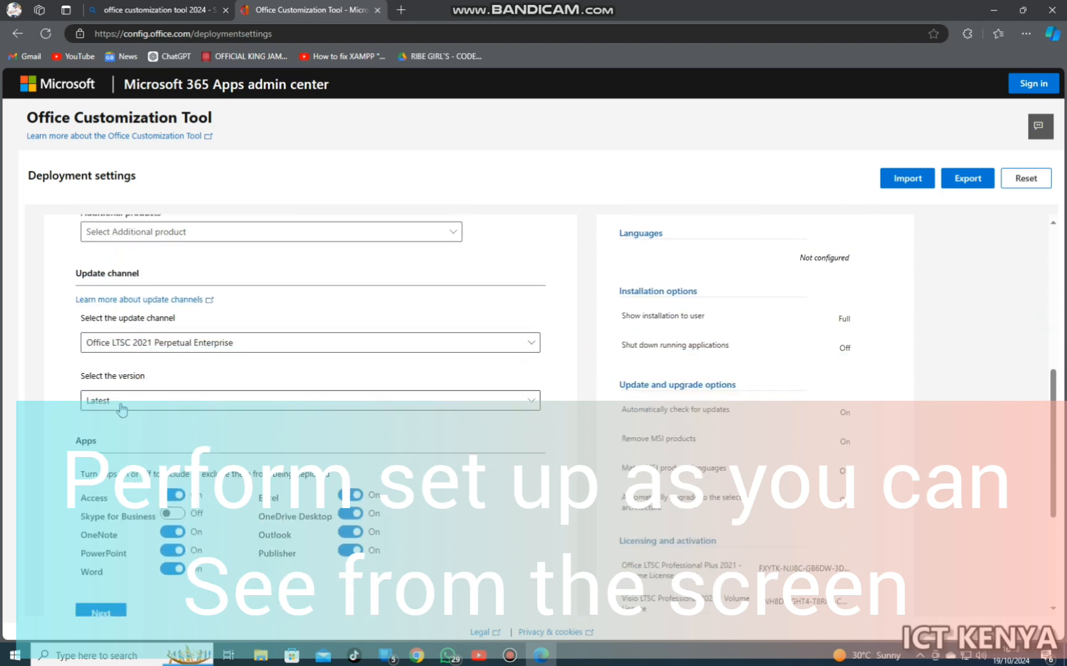
scroll(113, 410, "down", 2)
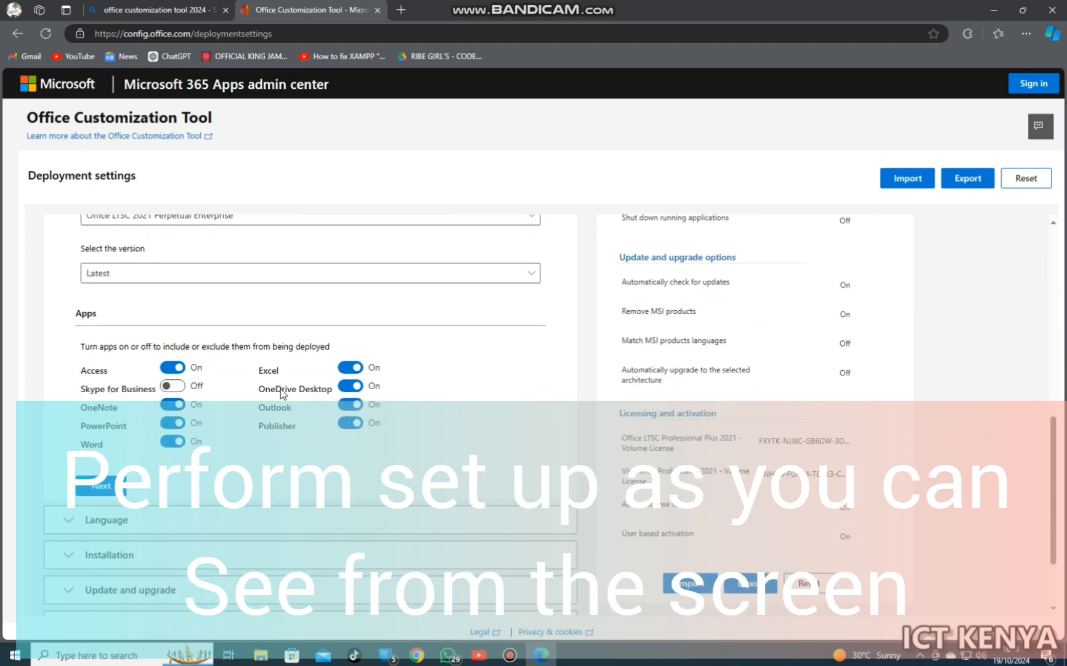
left_click_drag(81, 346, 151, 346)
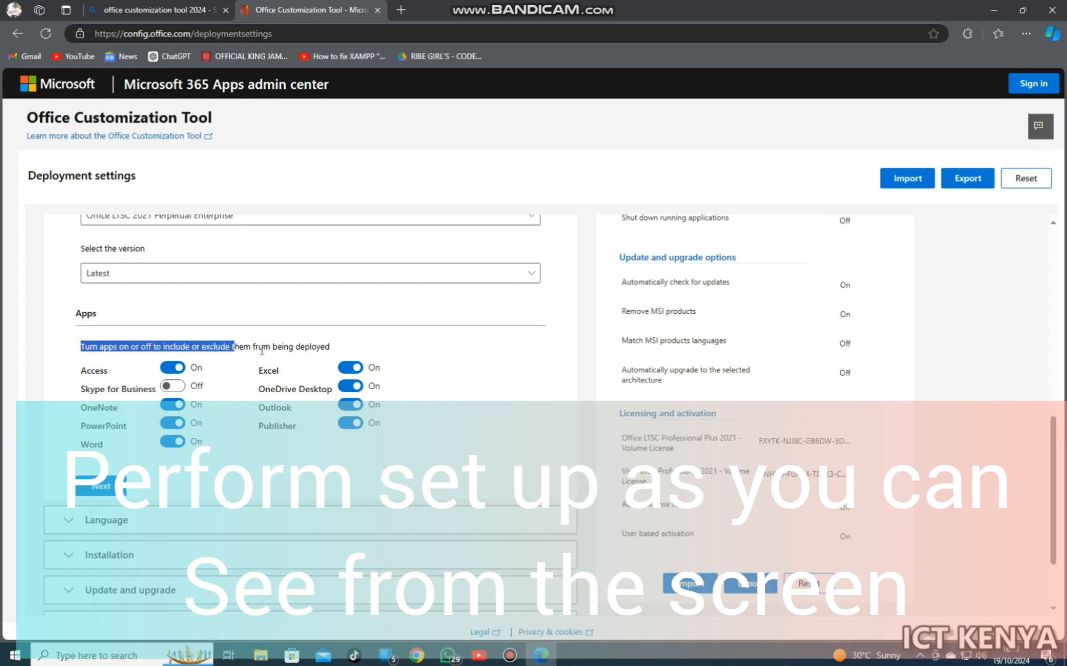
left_click(172, 386)
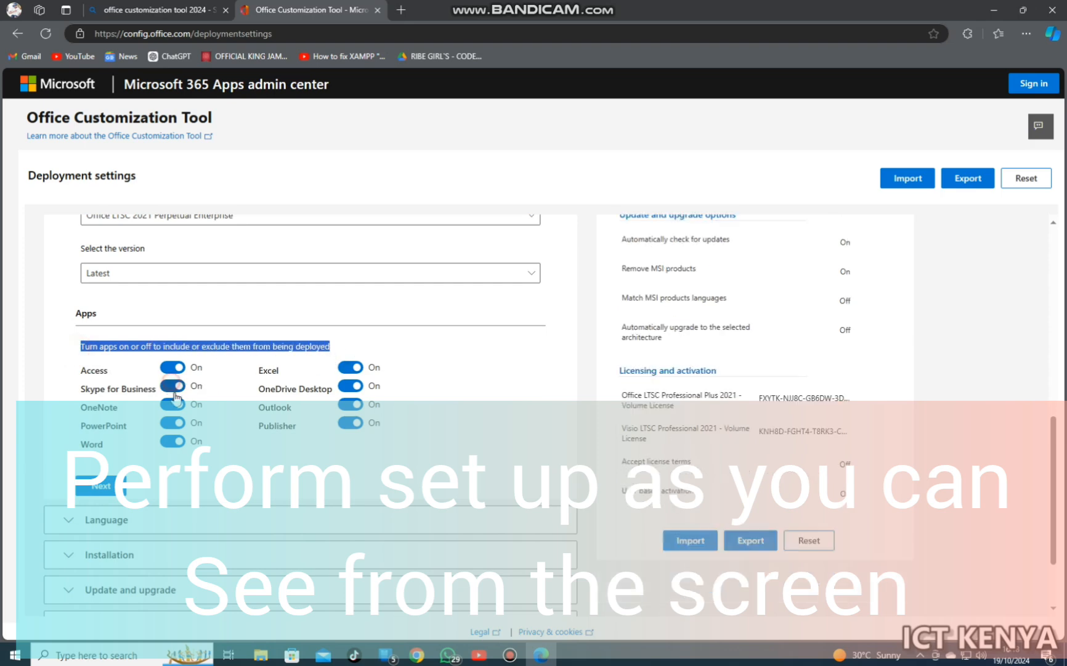
scroll(96, 447, "down", 1)
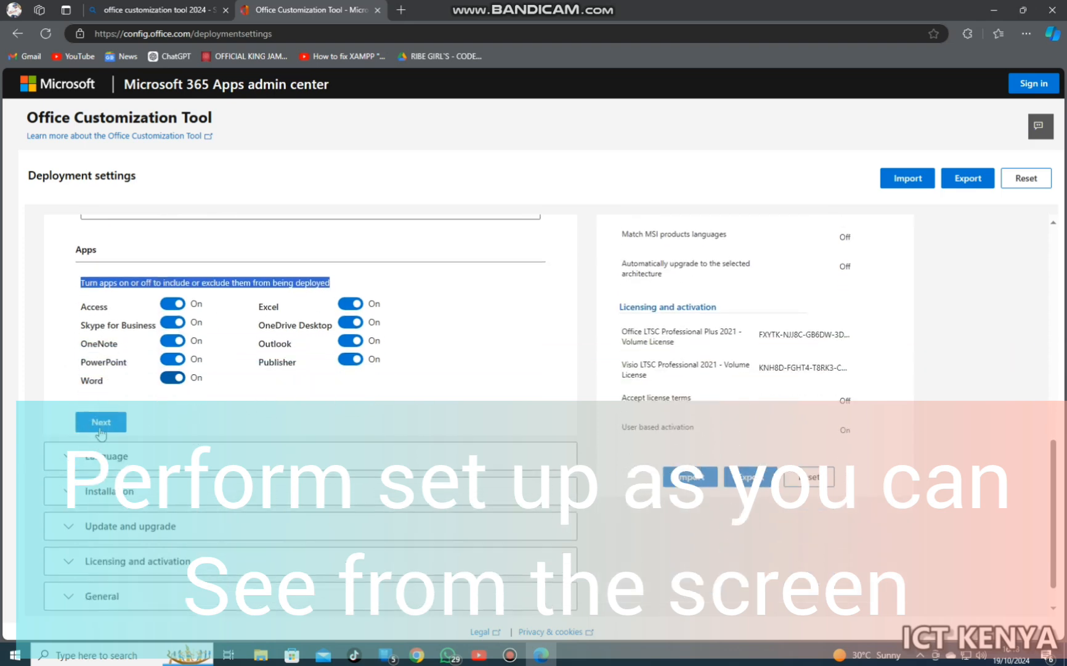
left_click(101, 420)
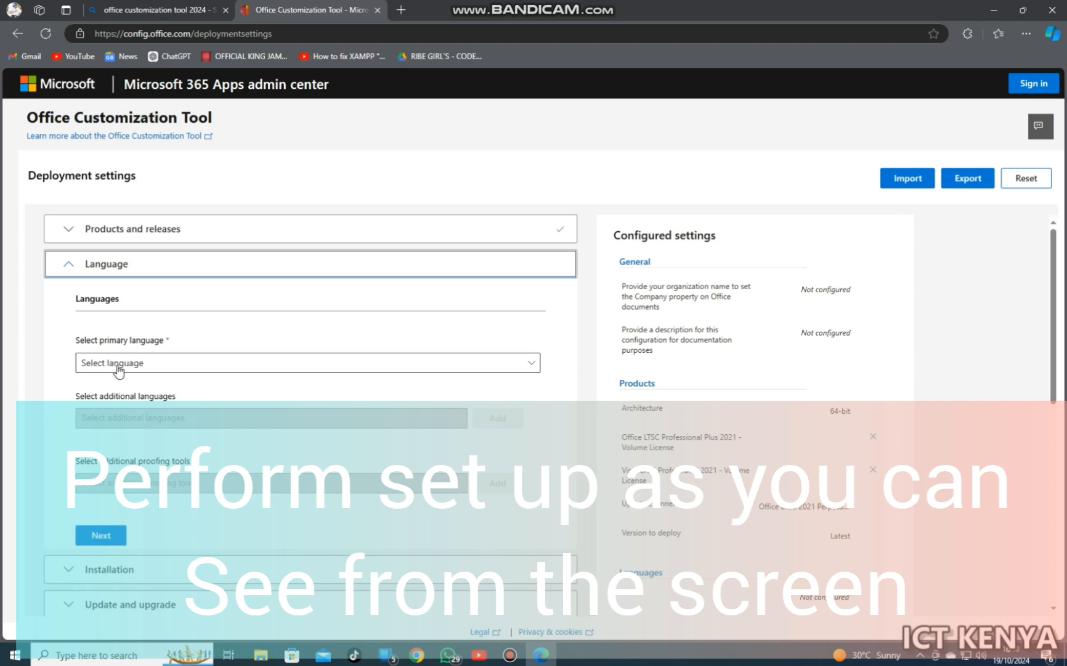
- Set the primary language to English (United Kingdom) and continue to the Installation section
left_click(124, 370)
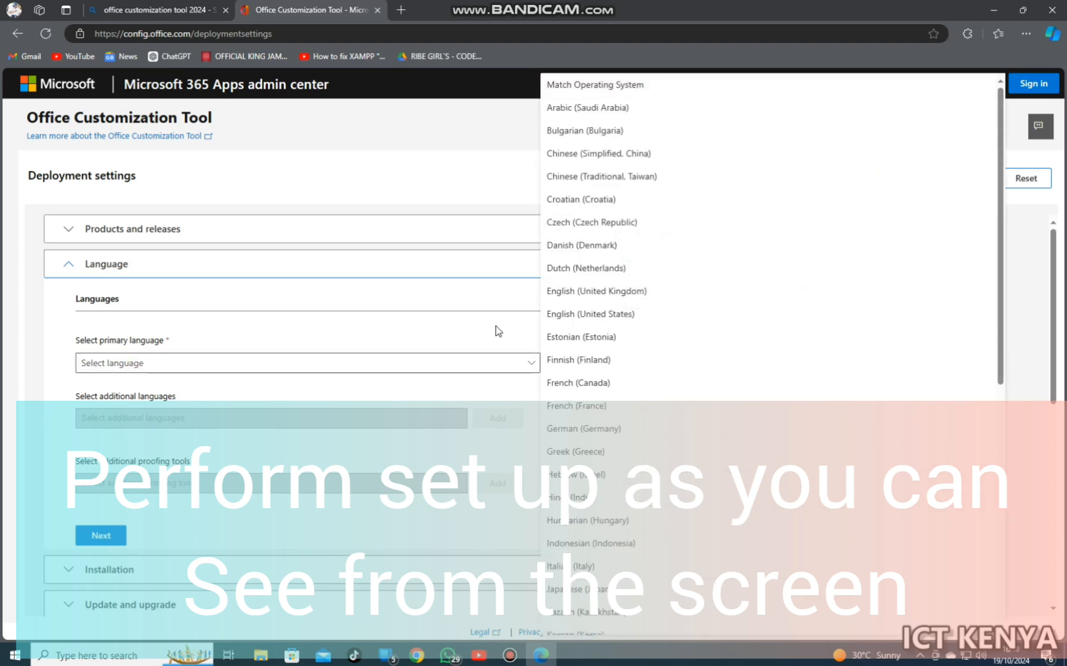
left_click(588, 292)
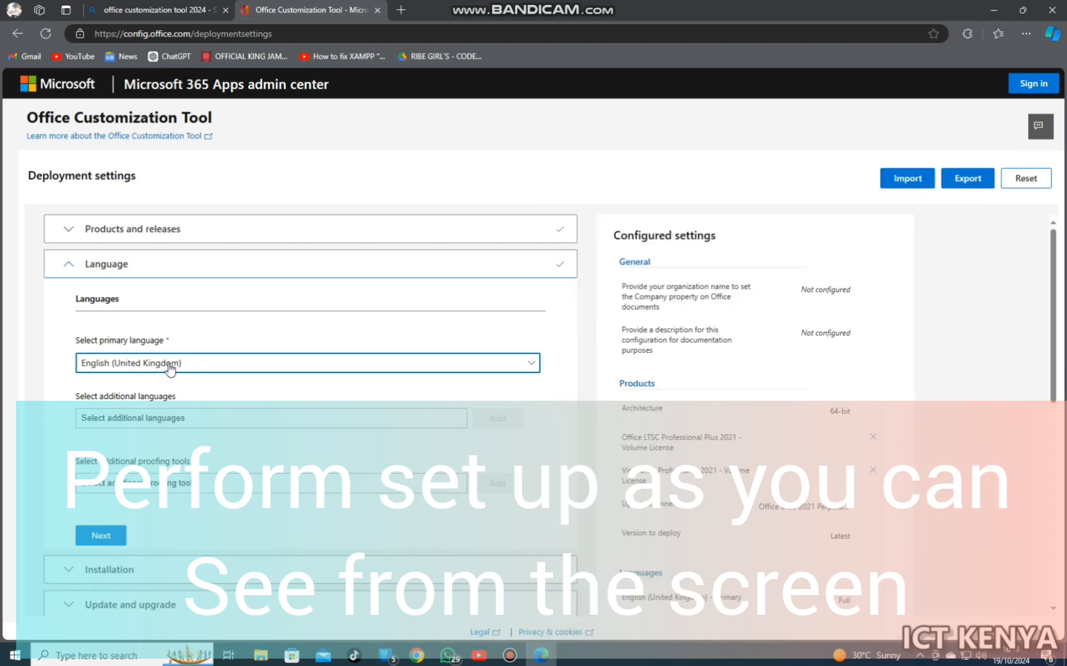
scroll(171, 369, "down", 4)
left_click(102, 278)
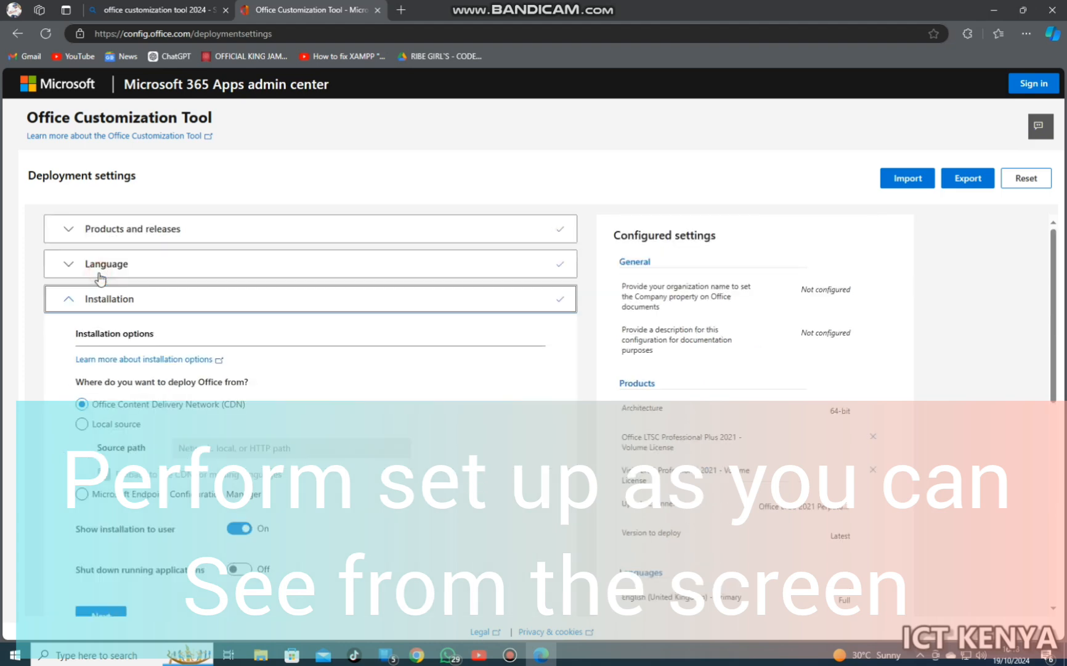
- Accept the default installation, update and upgrade options and continue to the Licensing and activation section
scroll(131, 392, "down", 3)
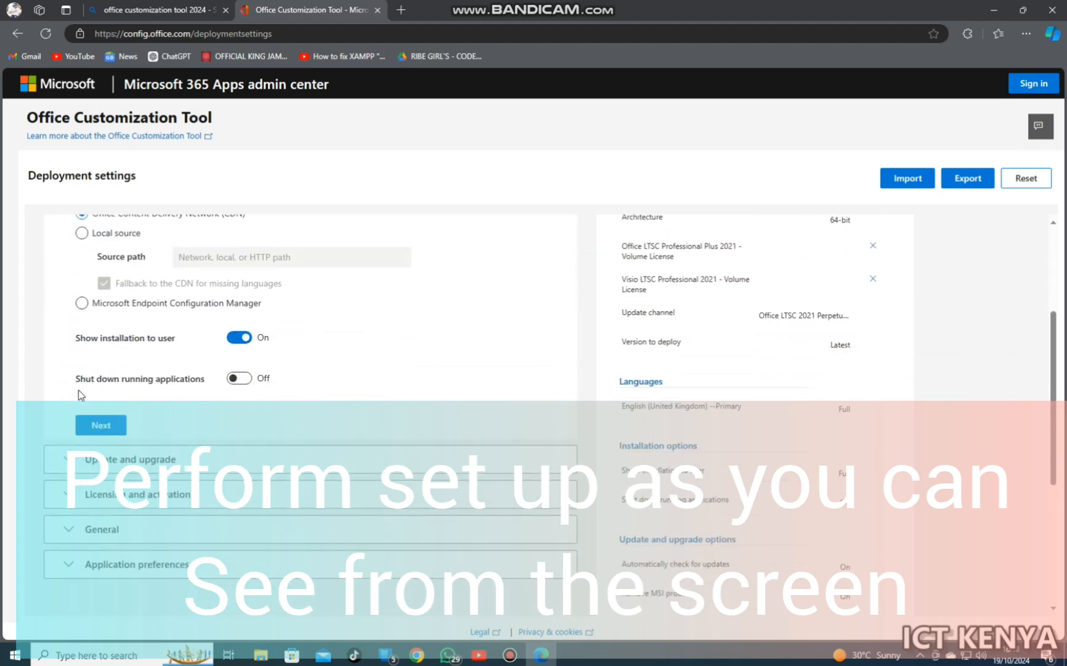
left_click(101, 425)
scroll(131, 432, "down", 2)
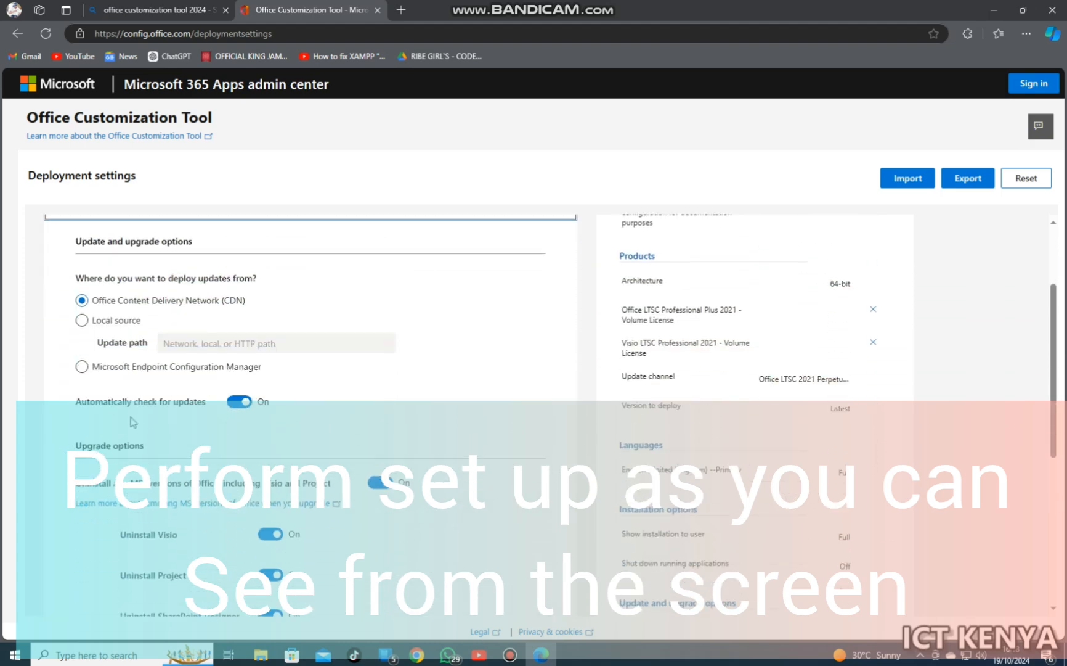
scroll(389, 412, "down", 5)
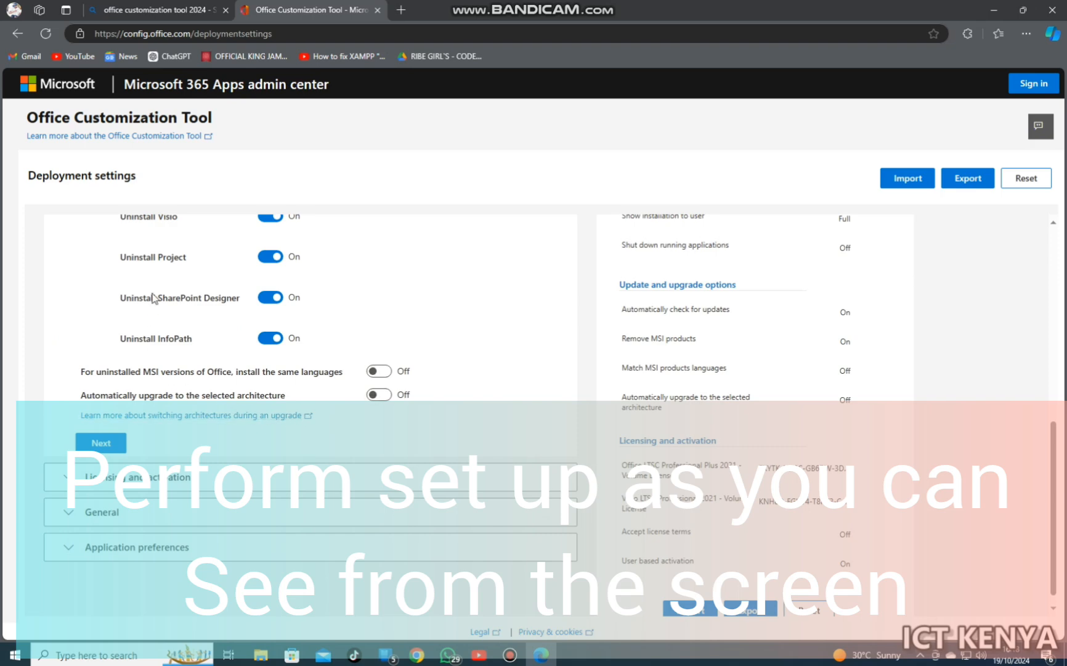
left_click(101, 443)
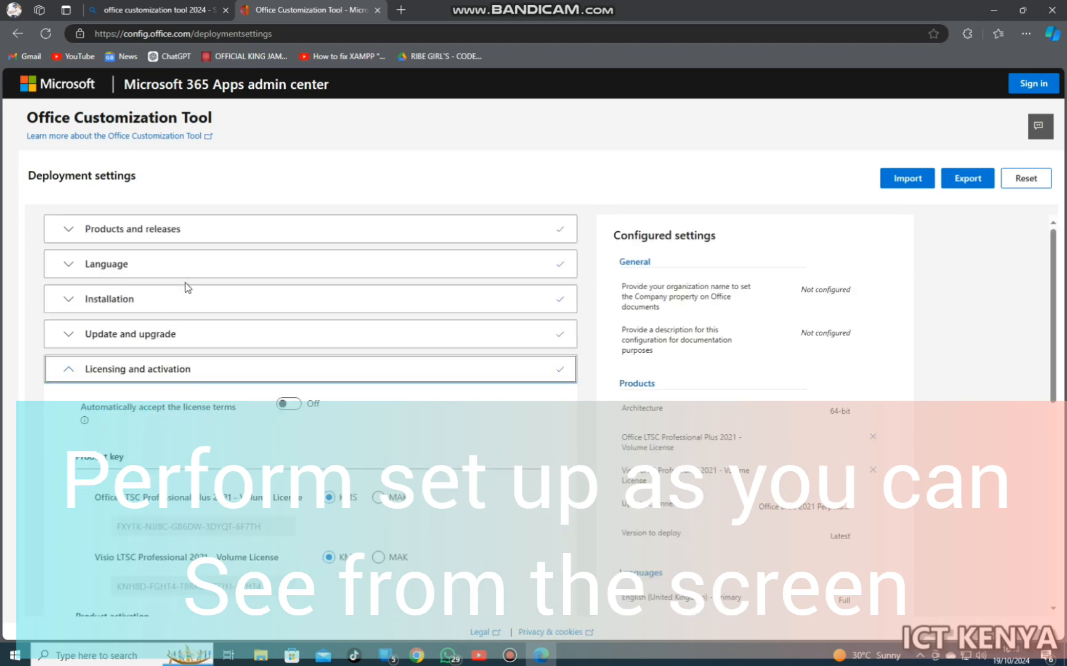
- Turn on automatic acceptance of the license terms, keep the KMS and user-based activation options, and continue to the General section
scroll(187, 290, "down", 1)
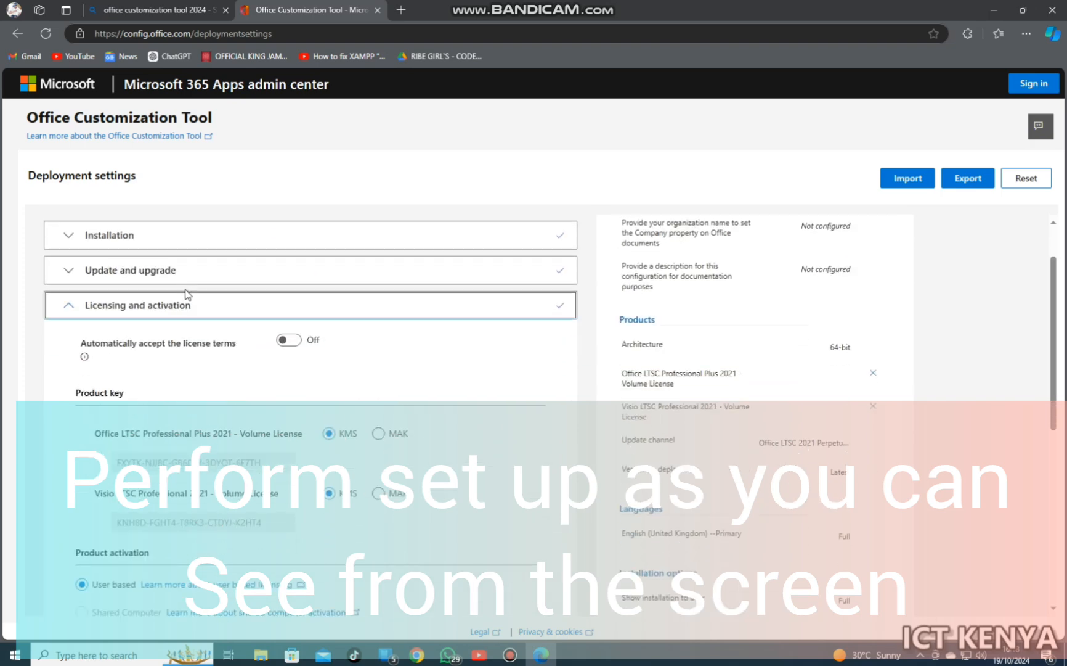
left_click(288, 341)
scroll(284, 346, "down", 3)
scroll(284, 346, "down", 3)
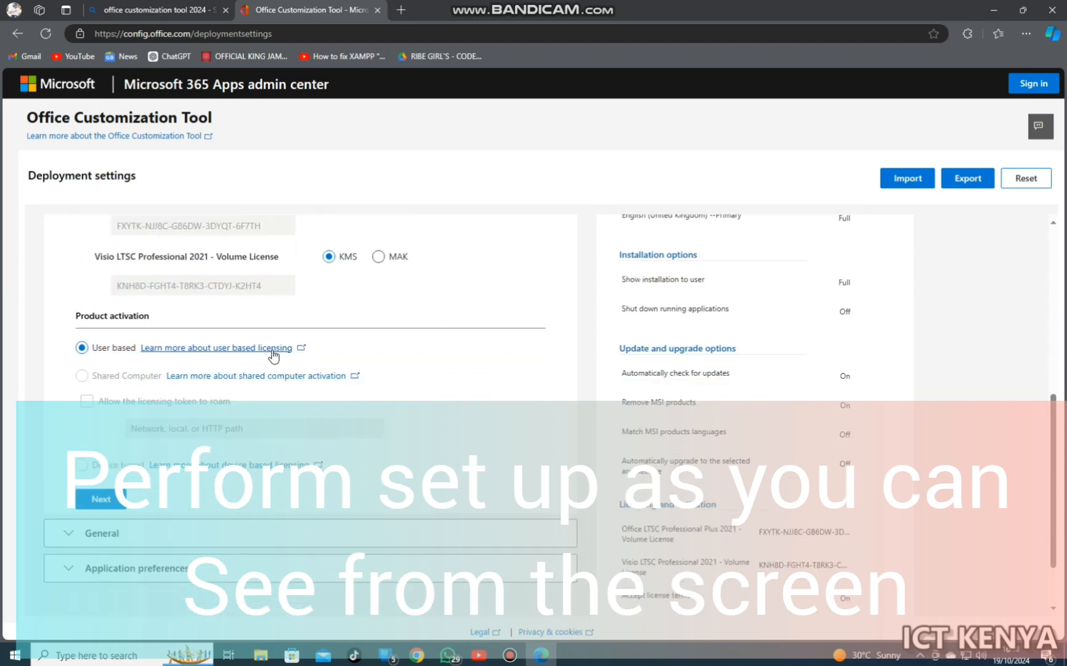
left_click(101, 421)
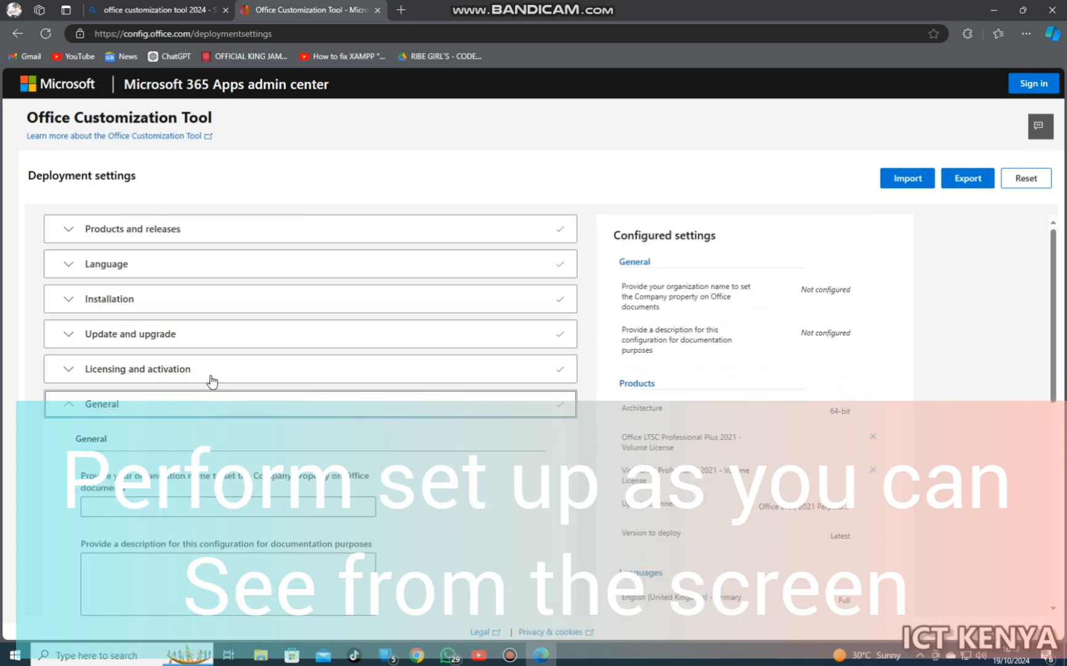
- Leave the organization name, description and application preferences at their defaults and finish the deployment configuration
scroll(217, 374, "down", 5)
scroll(217, 374, "up", 2)
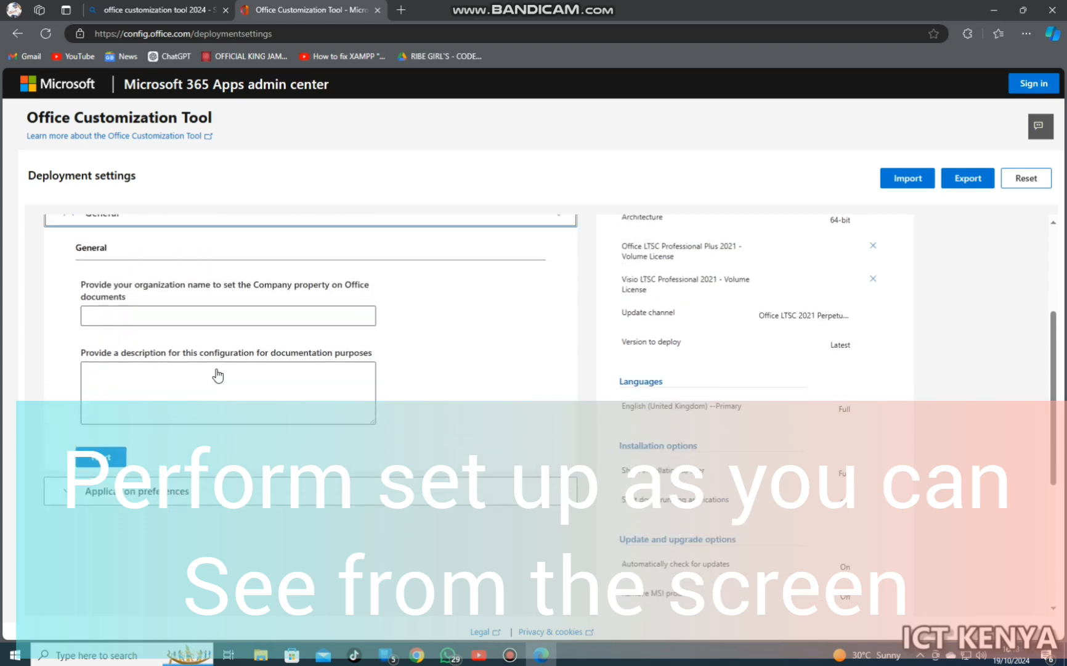
scroll(219, 362, "down", 1)
left_click(109, 399)
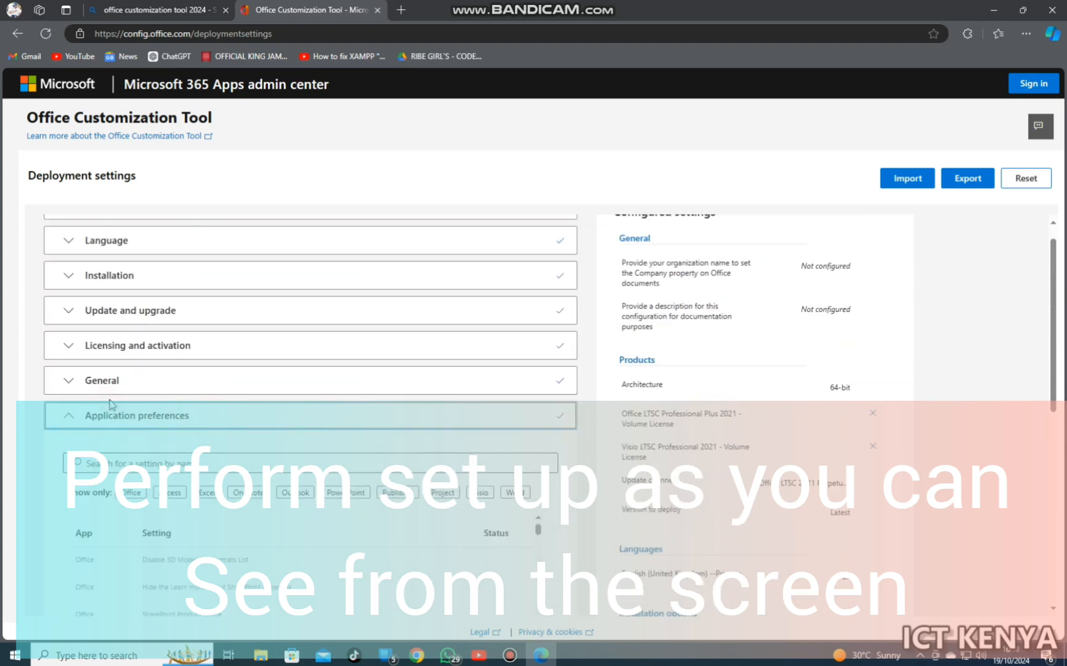
scroll(264, 305, "down", 10)
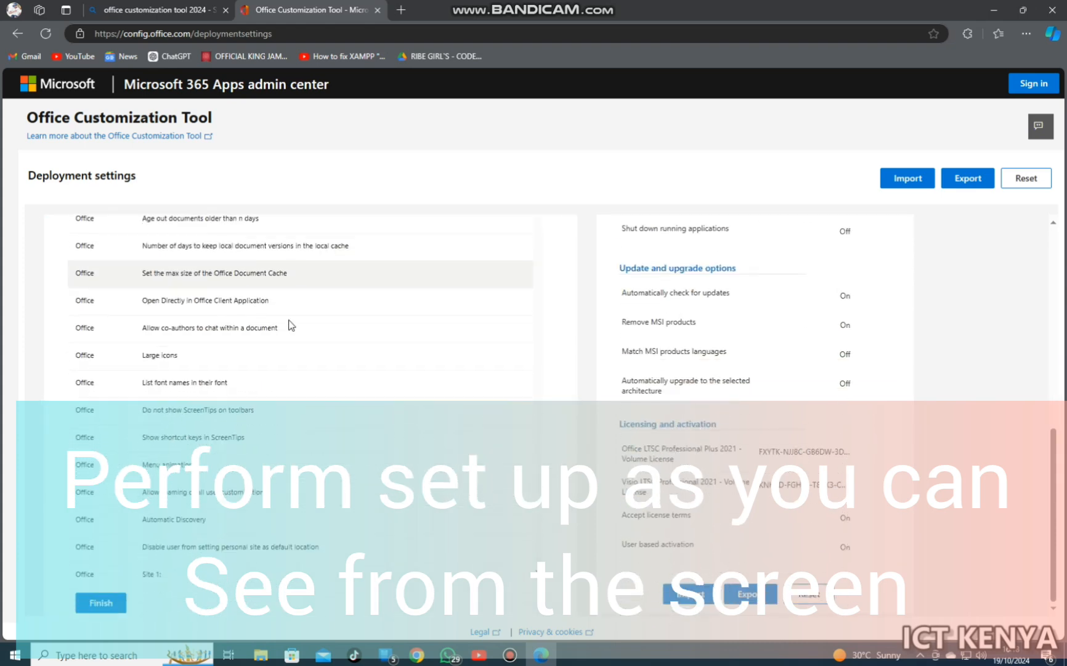
left_click(114, 603)
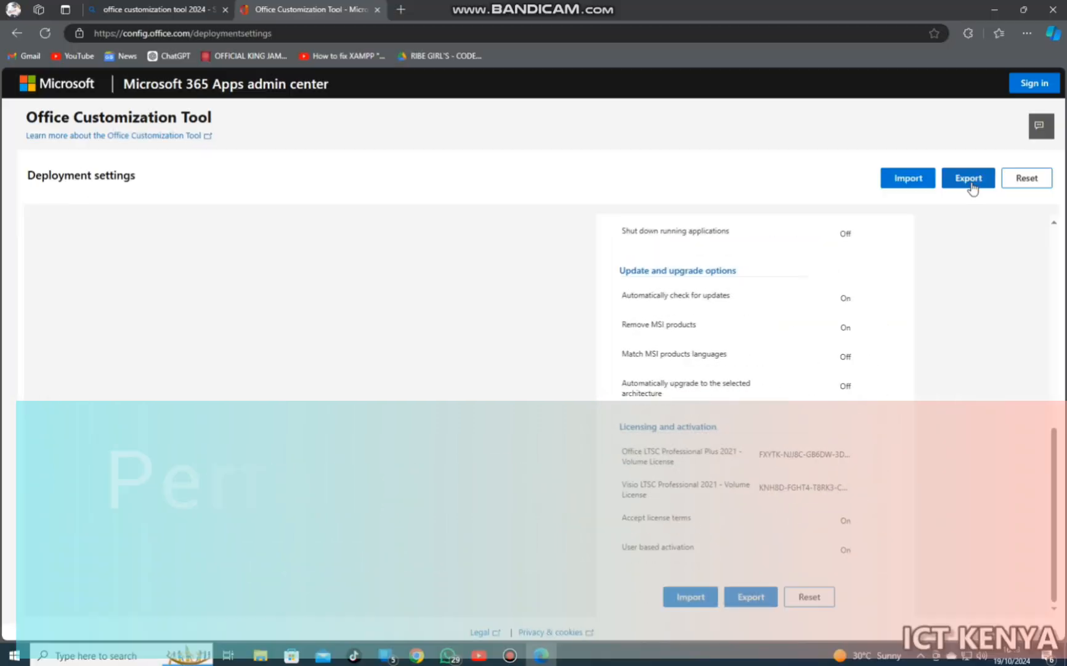
- Start exporting the configuration with Keep Current Settings as the default file format and accept the license agreement terms
left_click(970, 182)
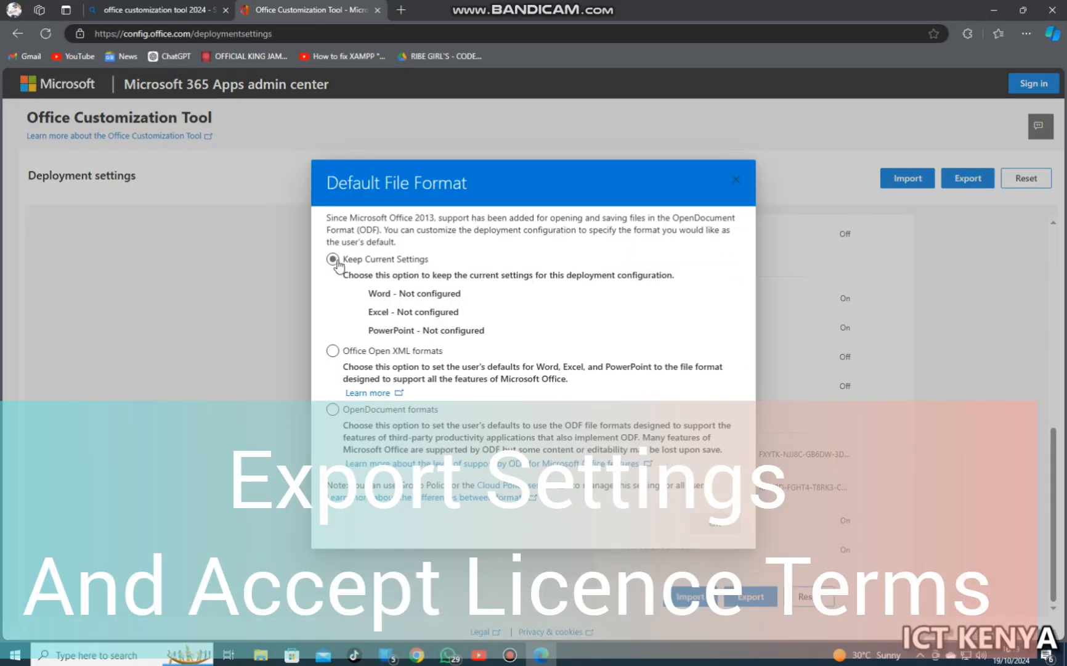
left_click(718, 528)
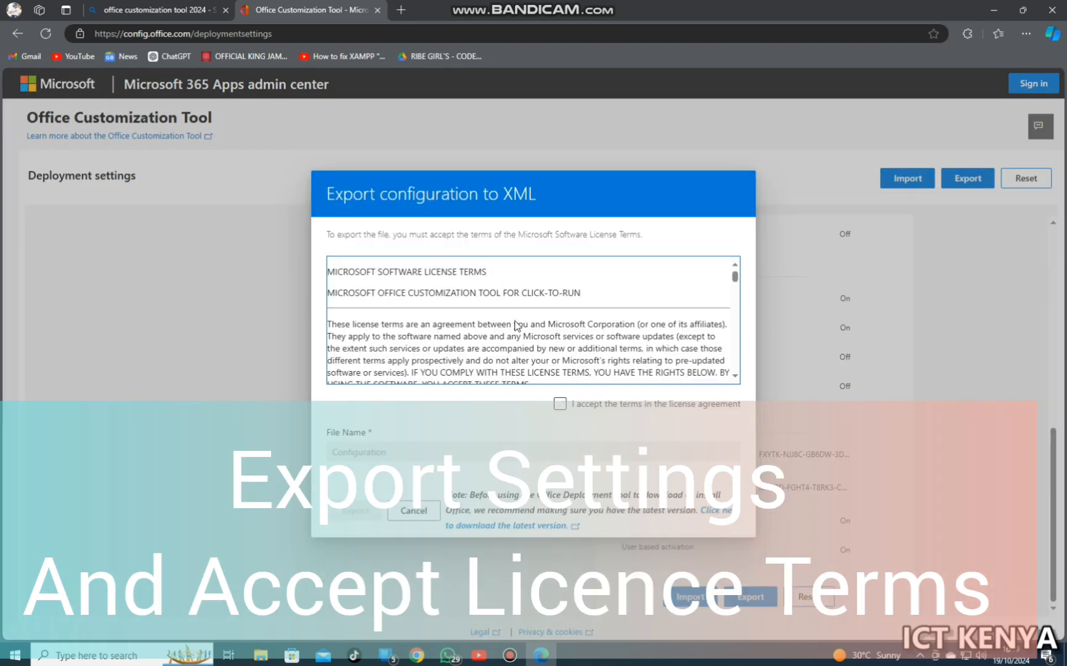
left_click(561, 403)
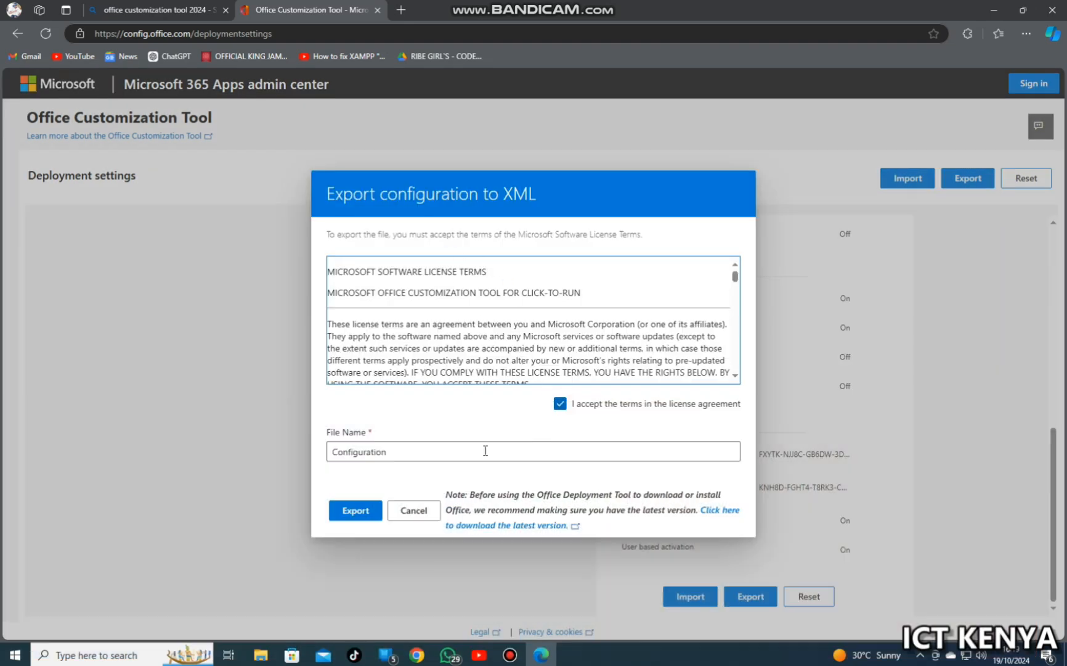
- Export the configuration under the name Configuration, save it as Configuration.xml in the Desktop's SOFTWARE folder, and keep the download
left_click(394, 452)
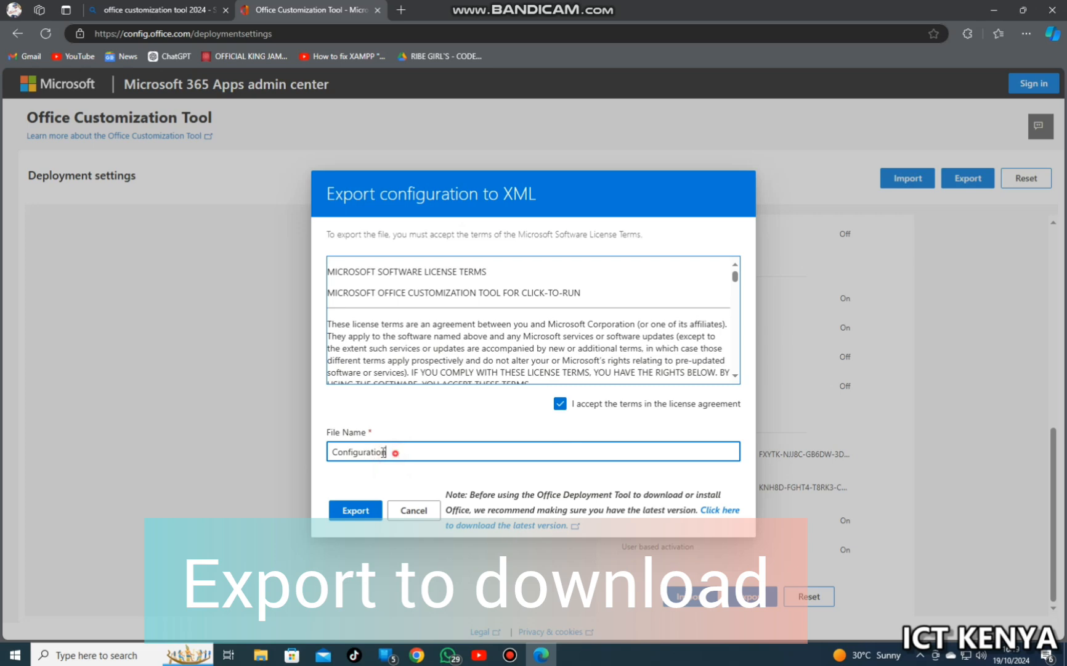
left_click_drag(386, 451, 358, 451)
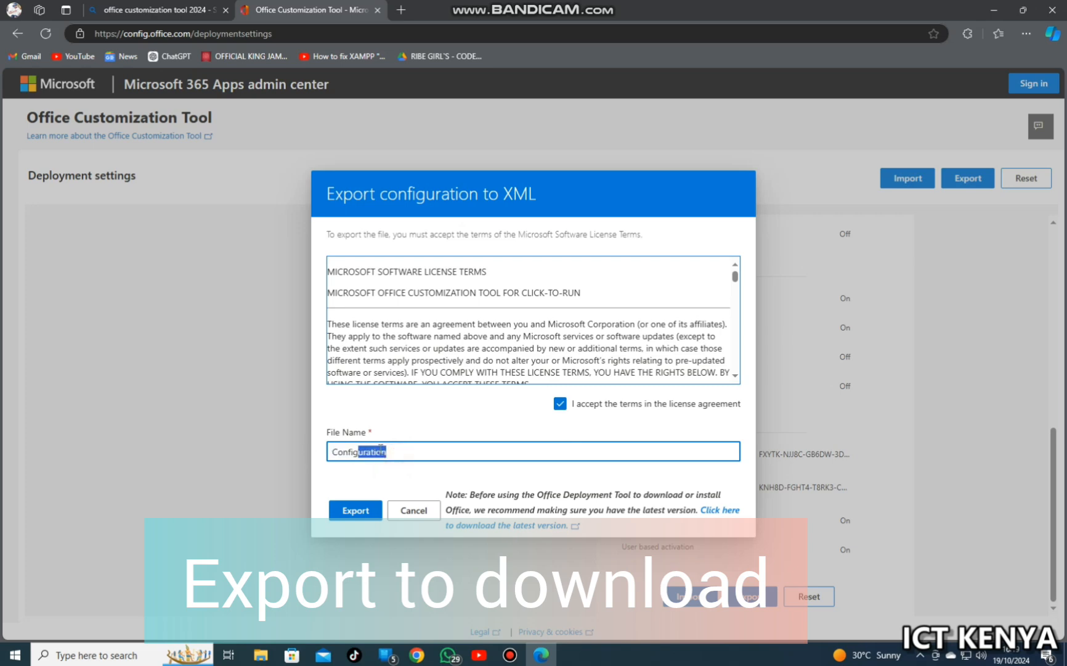
left_click(354, 509)
left_click(941, 98)
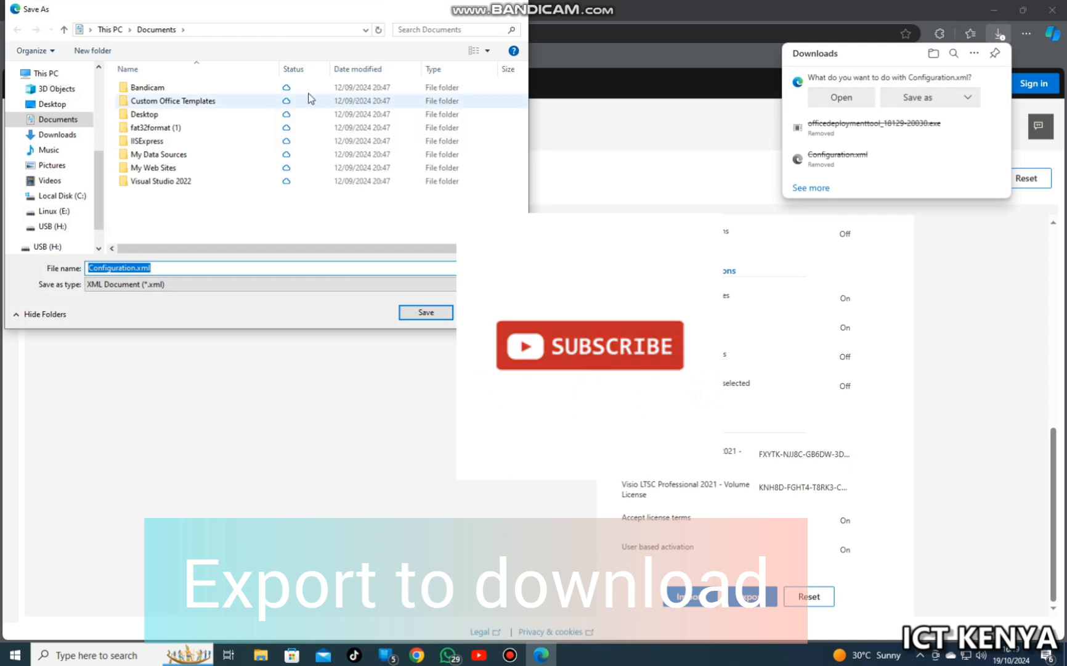
left_click(51, 104)
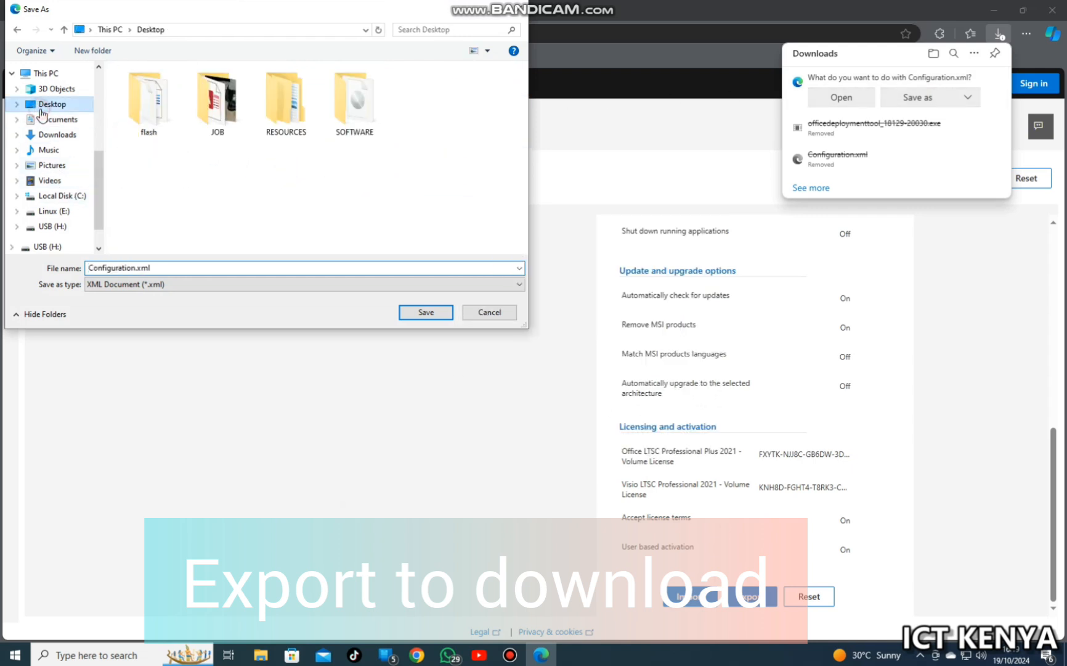
double_click(351, 102)
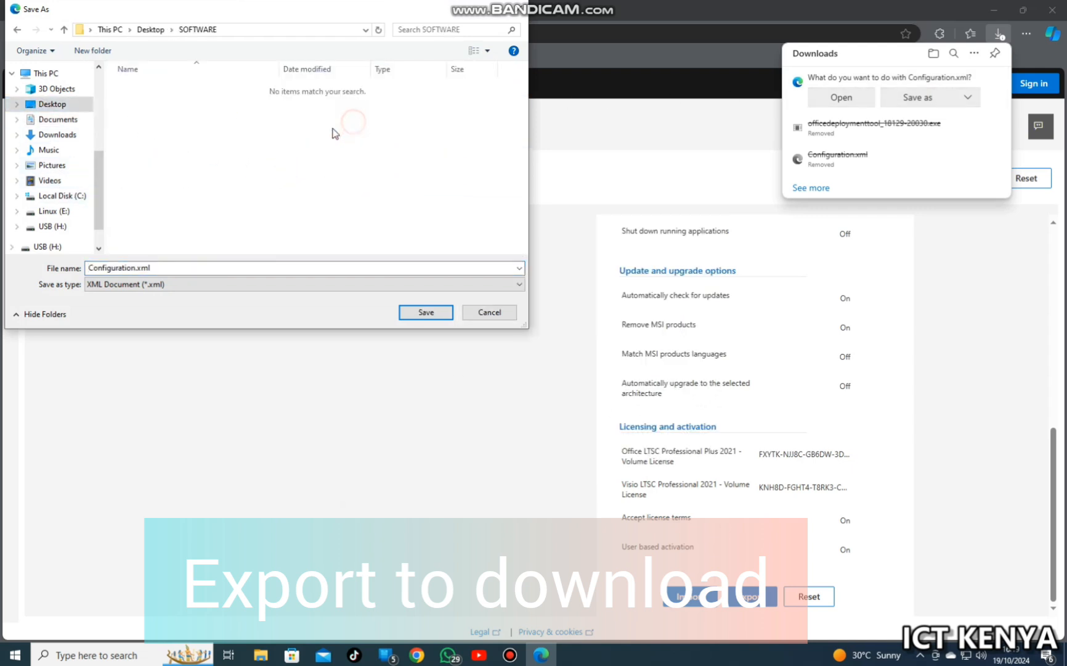
left_click(426, 312)
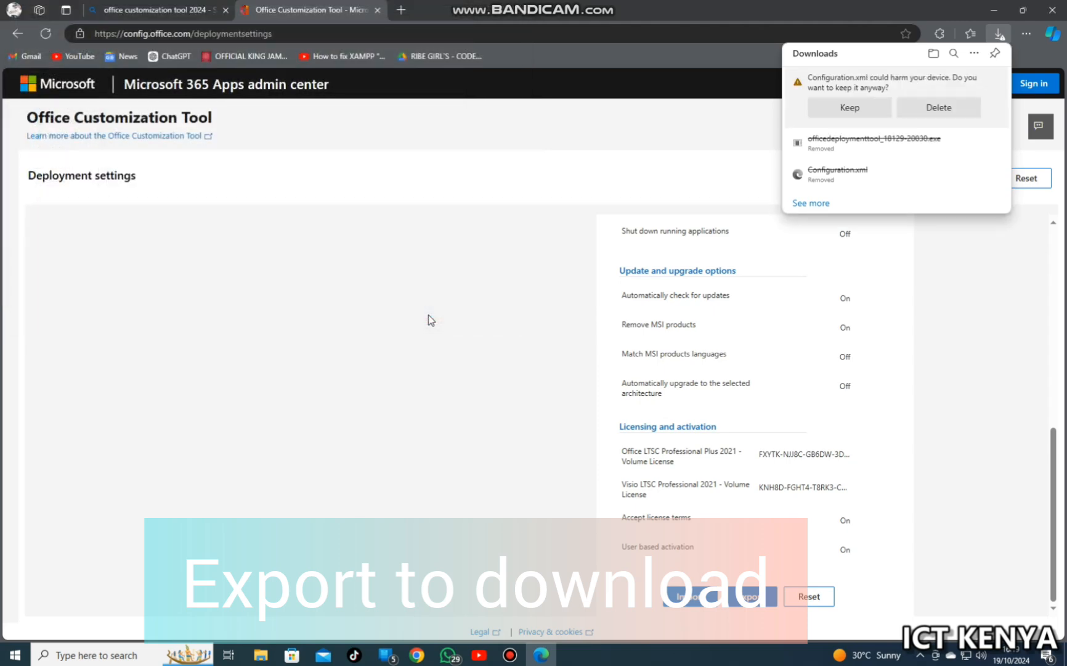
left_click(841, 113)
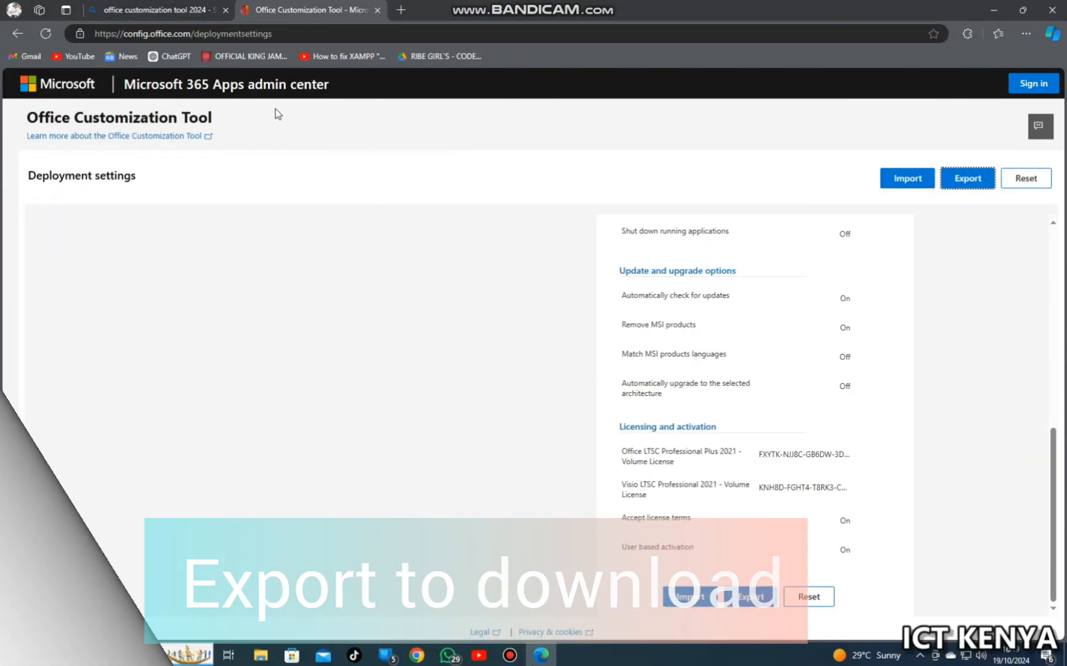
- Search the web for OFFICE DEPLOYMENT TOOL in a new browser tab
left_click(401, 33)
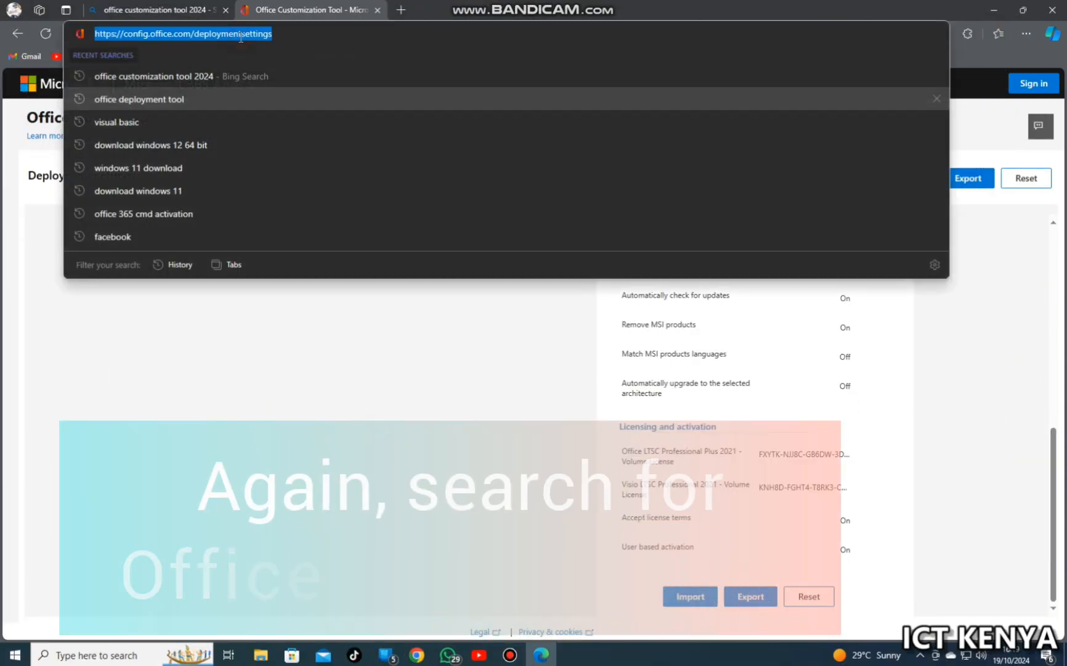
left_click(407, 11)
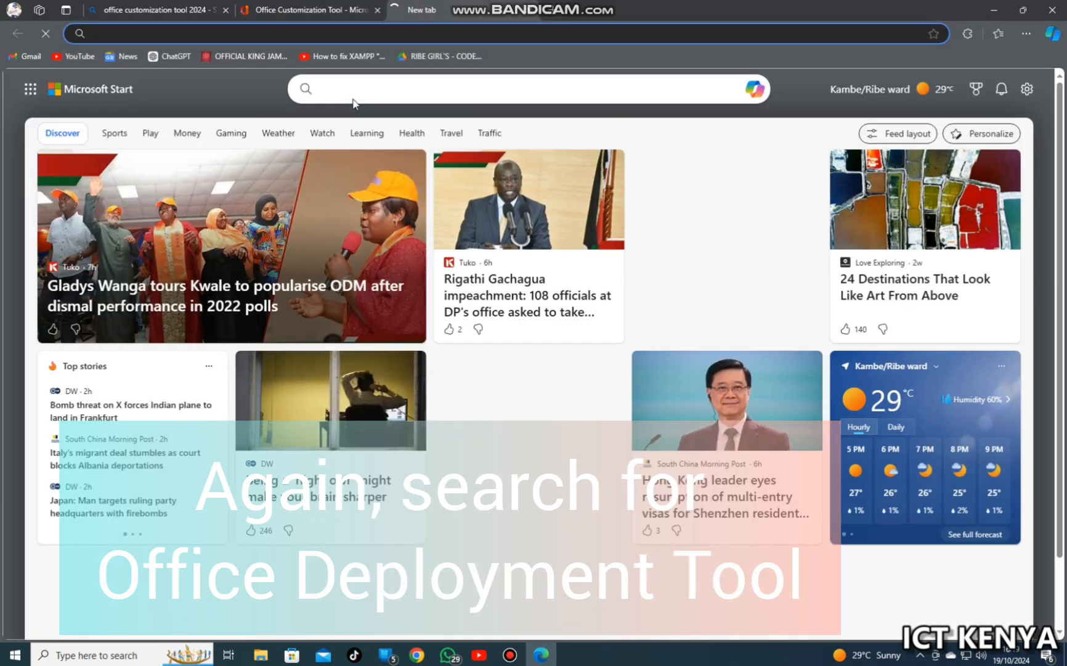
left_click(362, 88)
type("OFF")
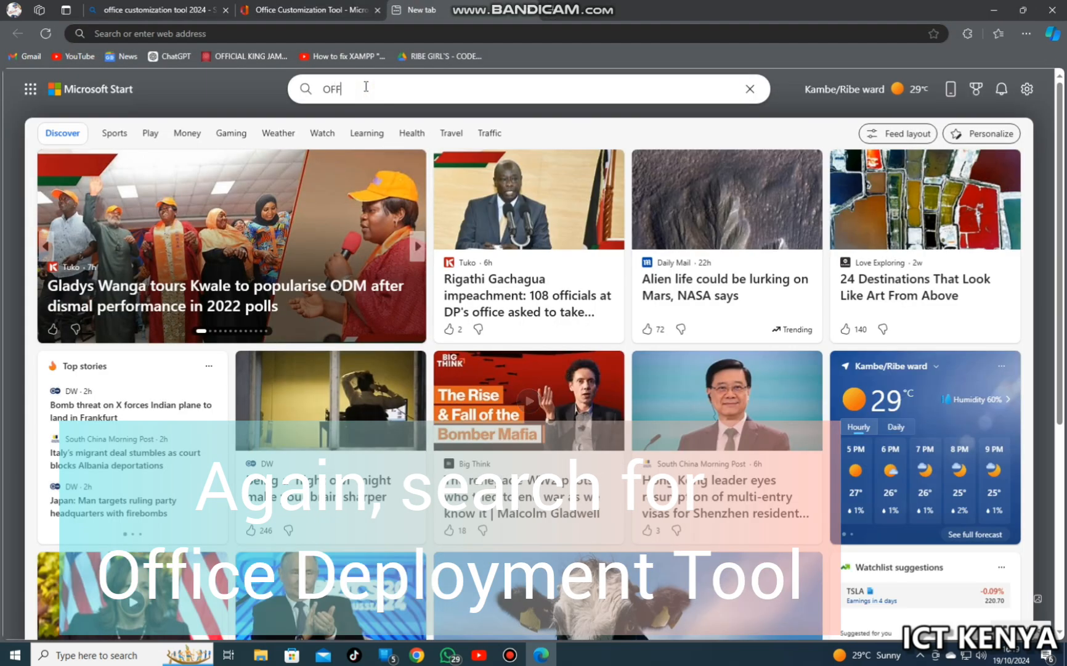
type("ICE DEPLOYMENT T")
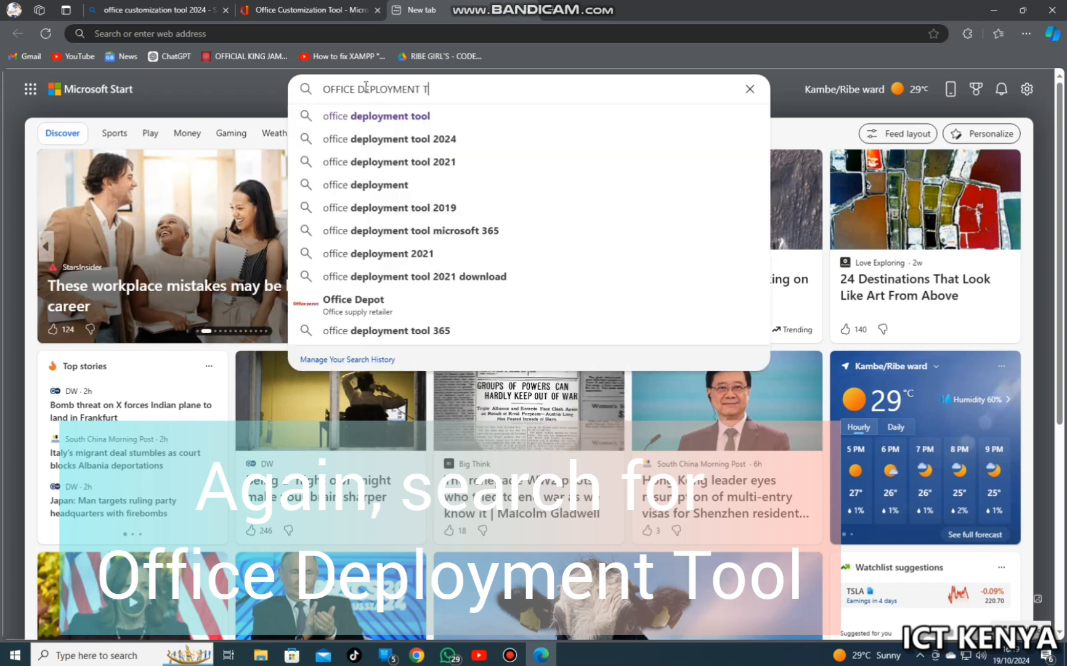
type("OOL")
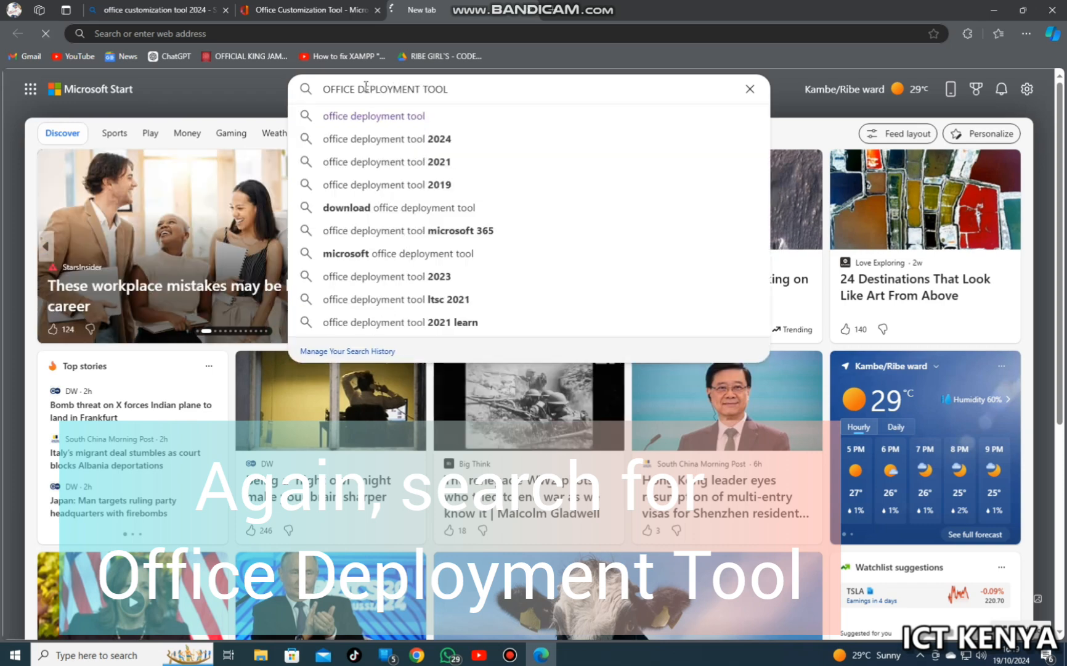
key("Return")
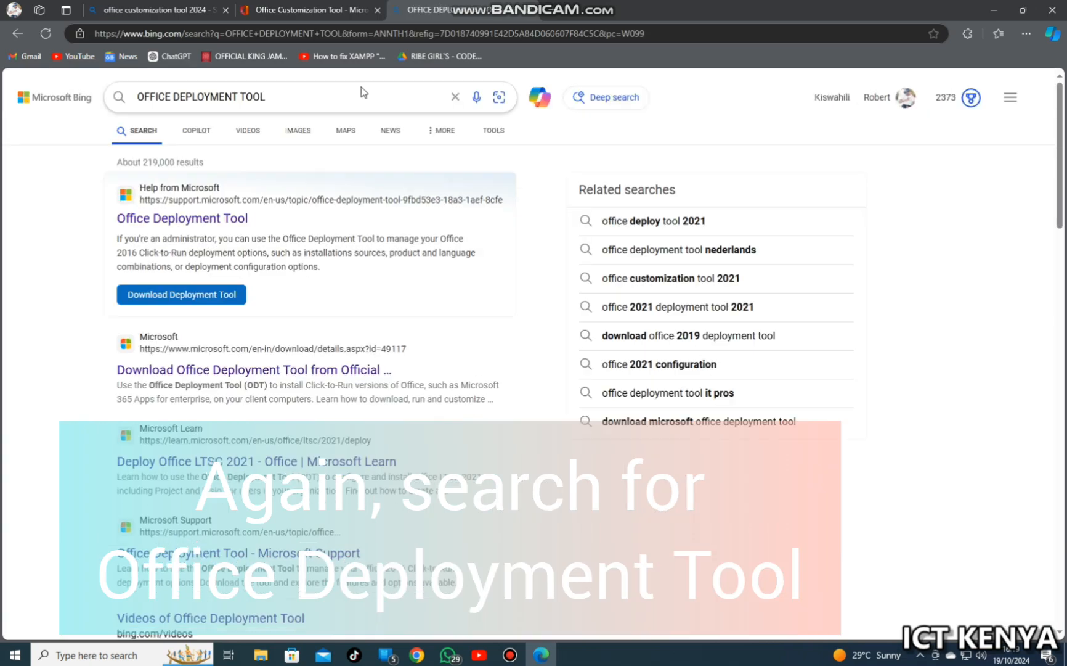
- Download the English Office Deployment Tool from the Microsoft Download Center and save officedeploymenttool_18129-20030.exe in the SOFTWARE folder
left_click(157, 308)
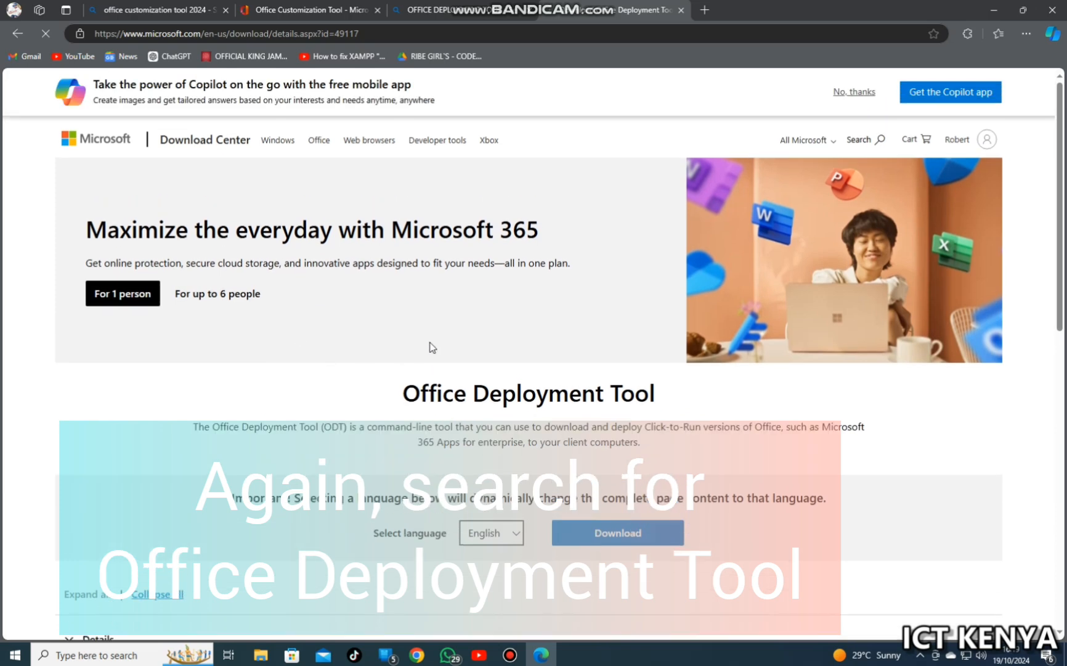
left_click(592, 531)
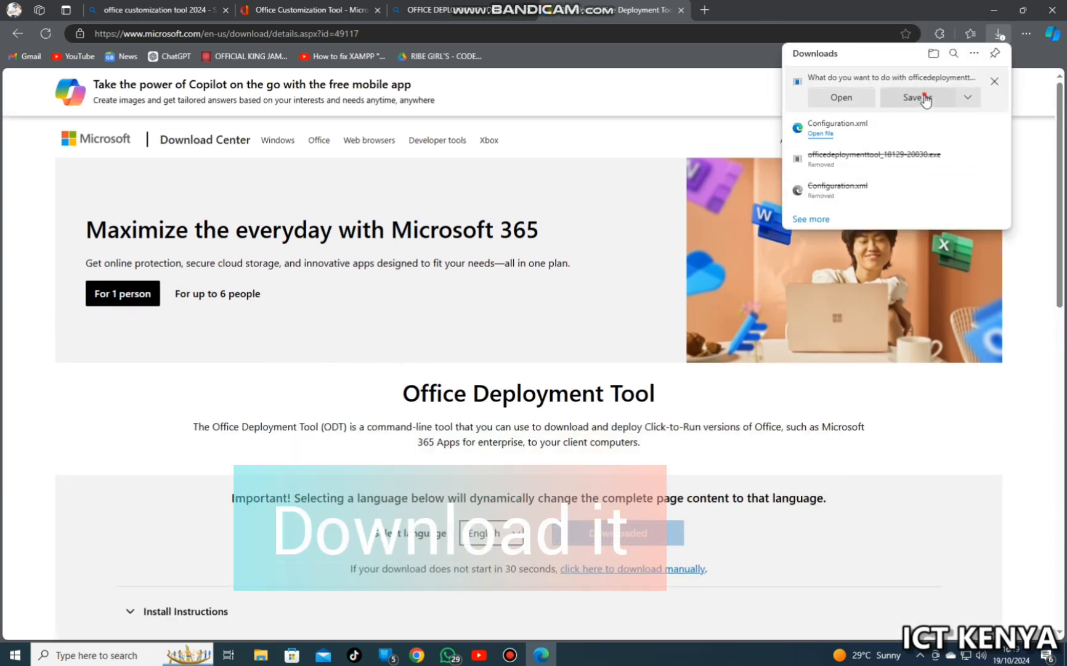
left_click(917, 98)
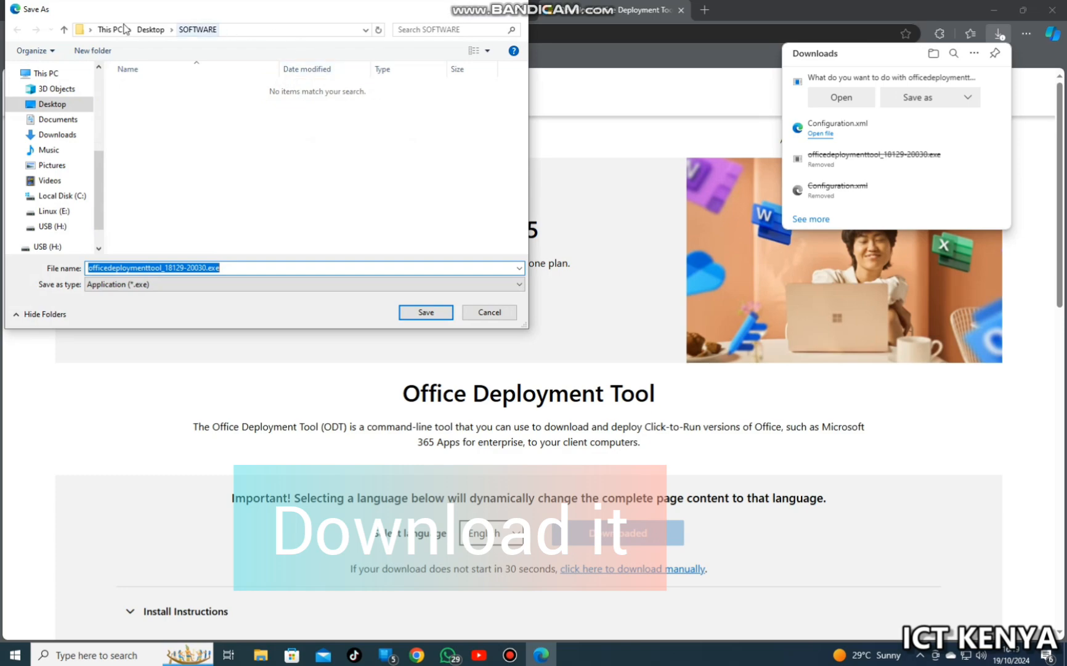
left_click(426, 312)
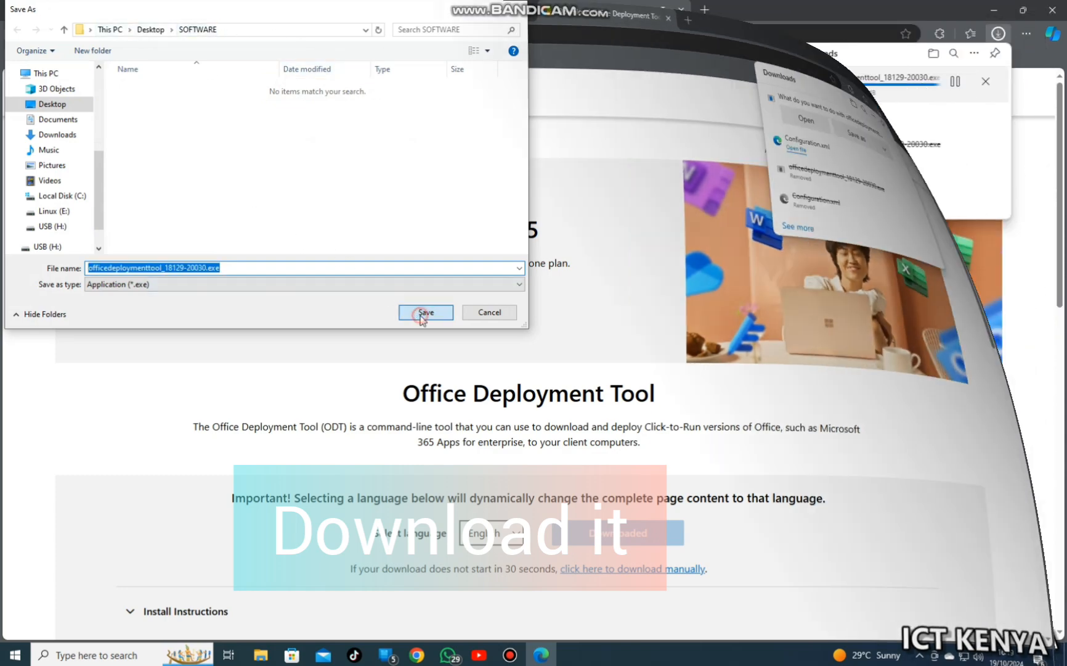
left_click(955, 82)
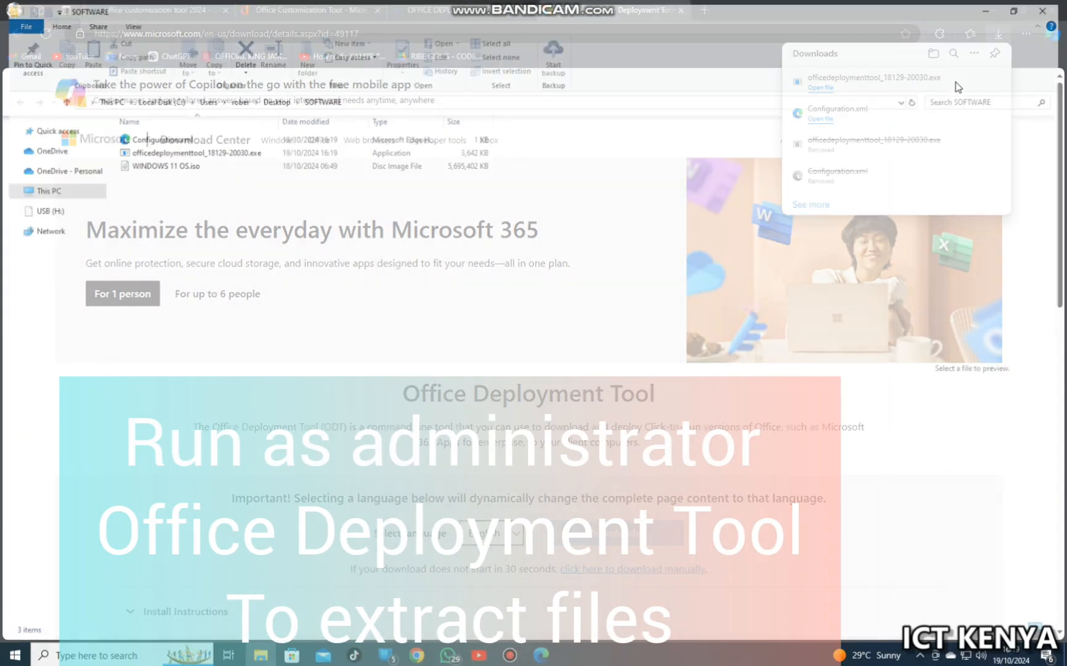
- Run officedeploymenttool_18129-20030.exe from the SOFTWARE folder as administrator and accept the Microsoft Software License Terms
left_click(264, 362)
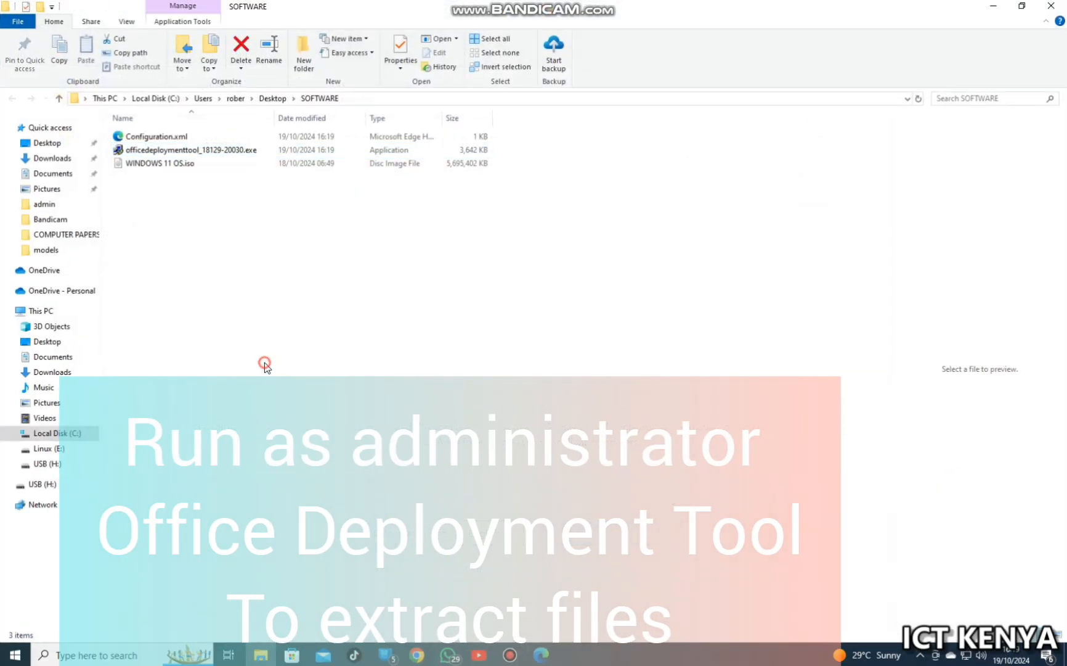
left_click(174, 153)
right_click(174, 154)
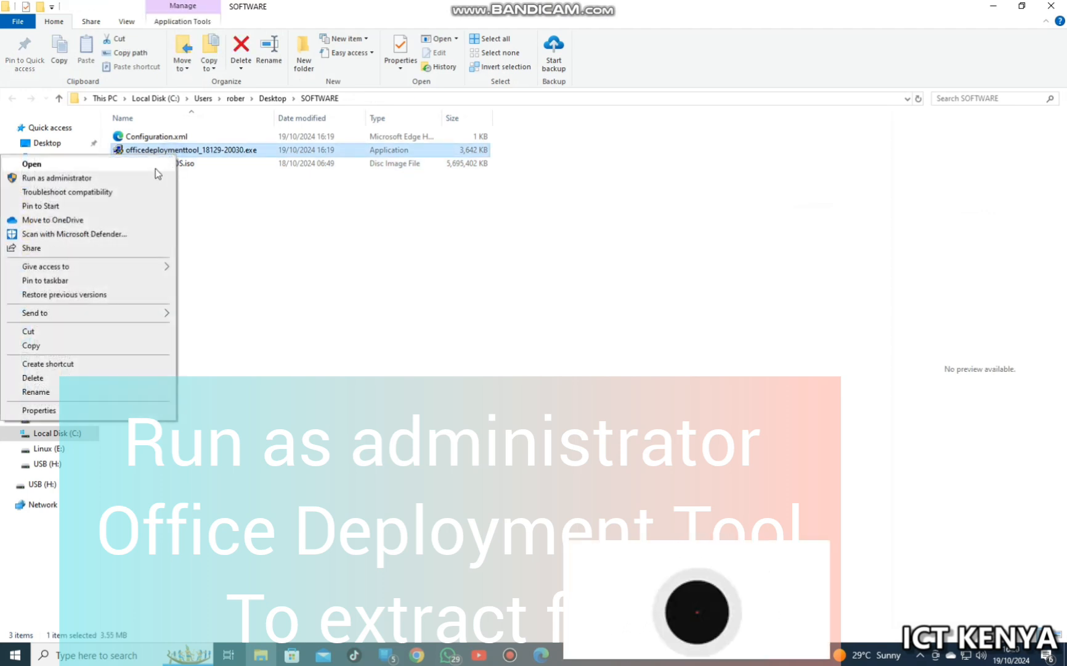
left_click(102, 181)
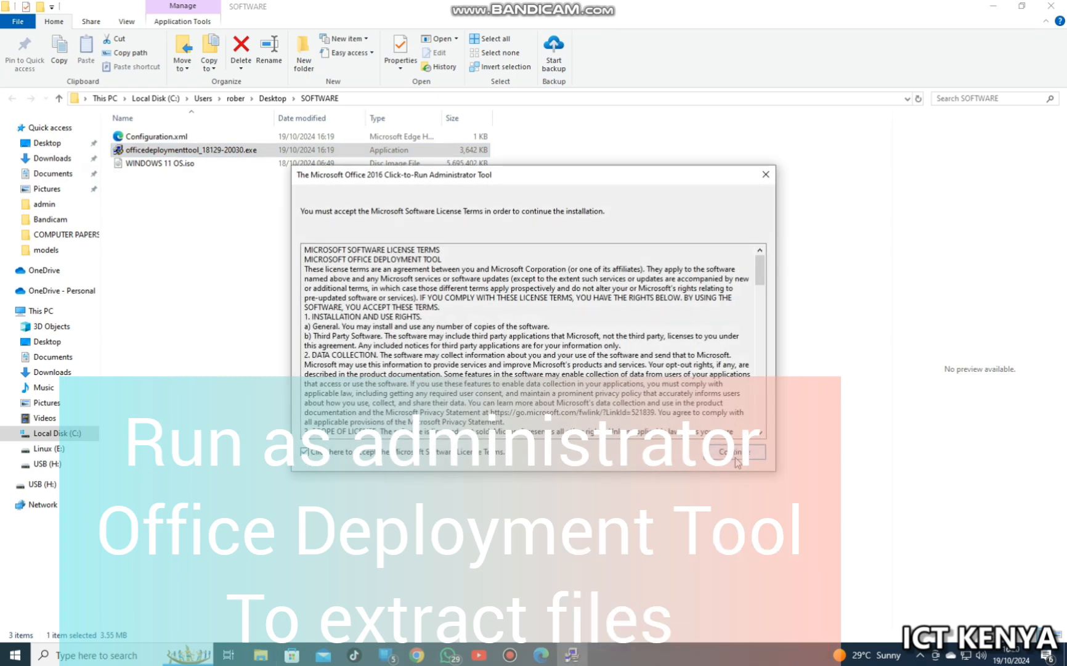
left_click(735, 456)
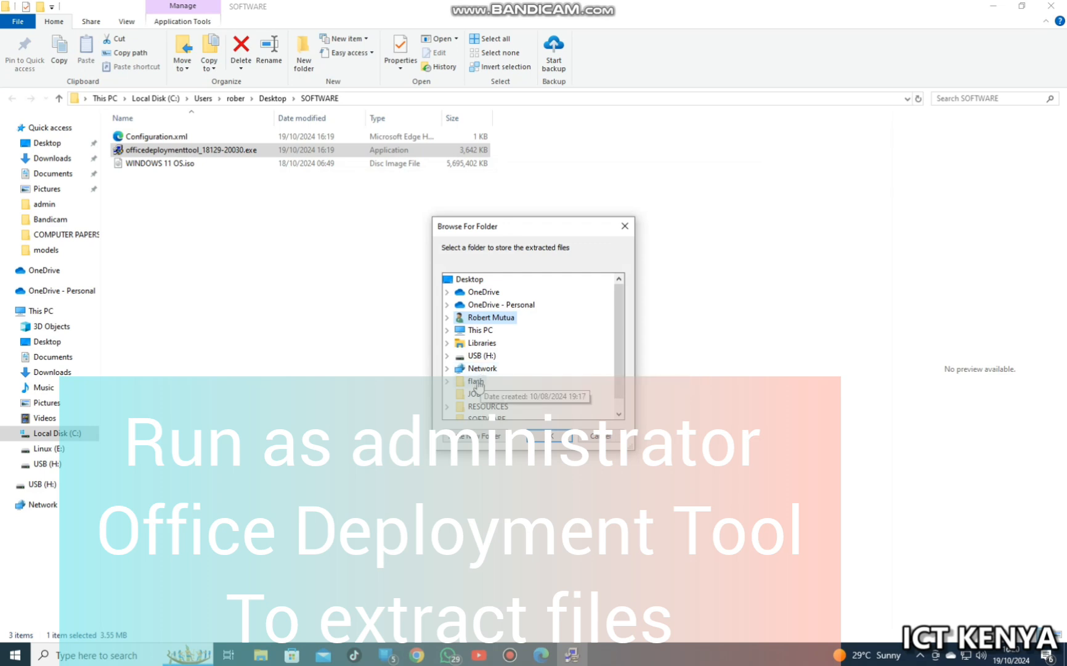
- Extract the deployment tool's files into the SOFTWARE folder on the Desktop and close the extraction dialog
double_click(477, 330)
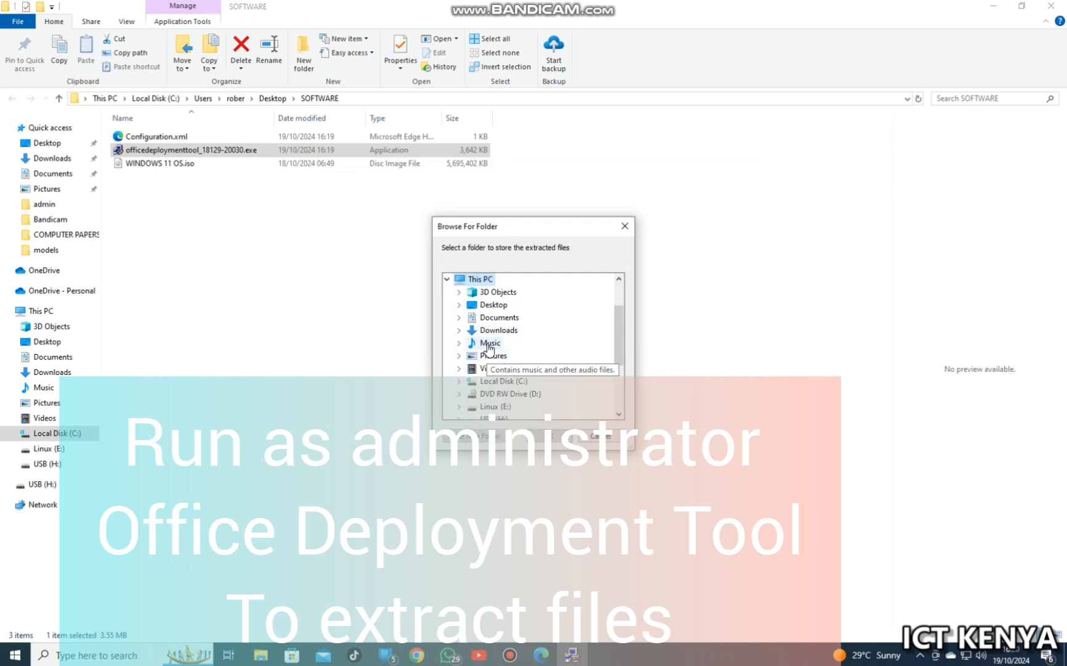
double_click(488, 305)
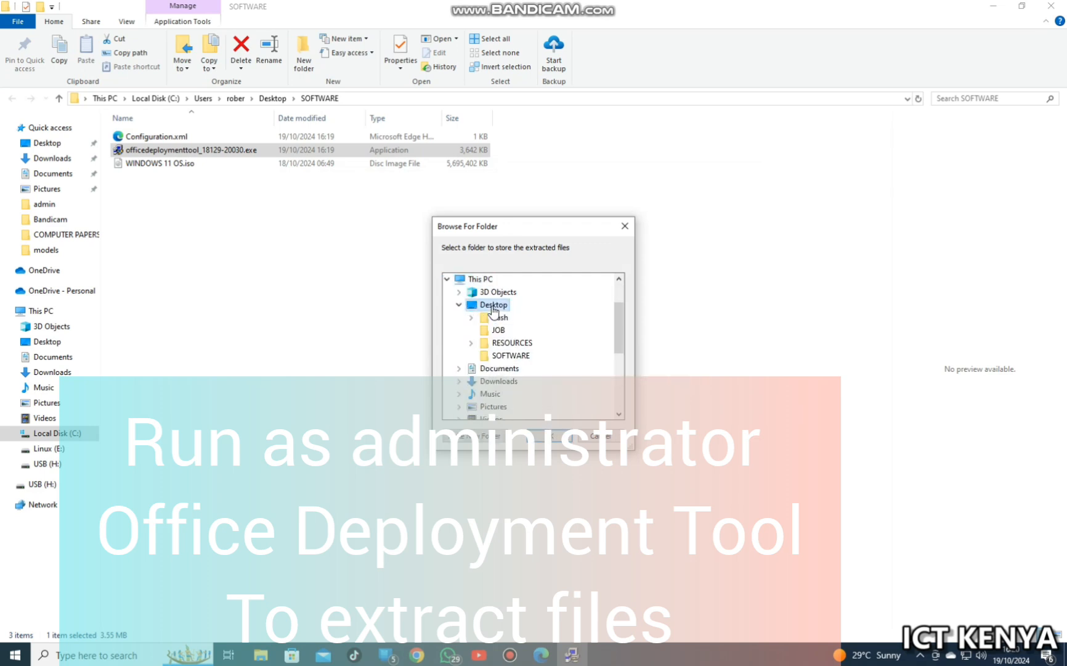
left_click(502, 357)
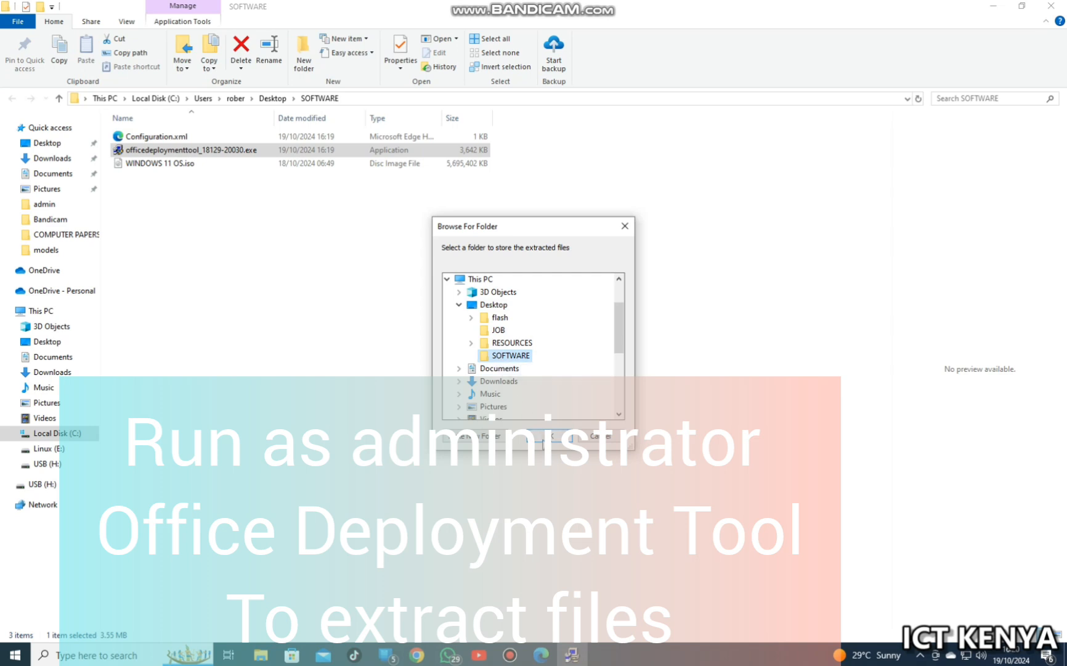
left_click(543, 440)
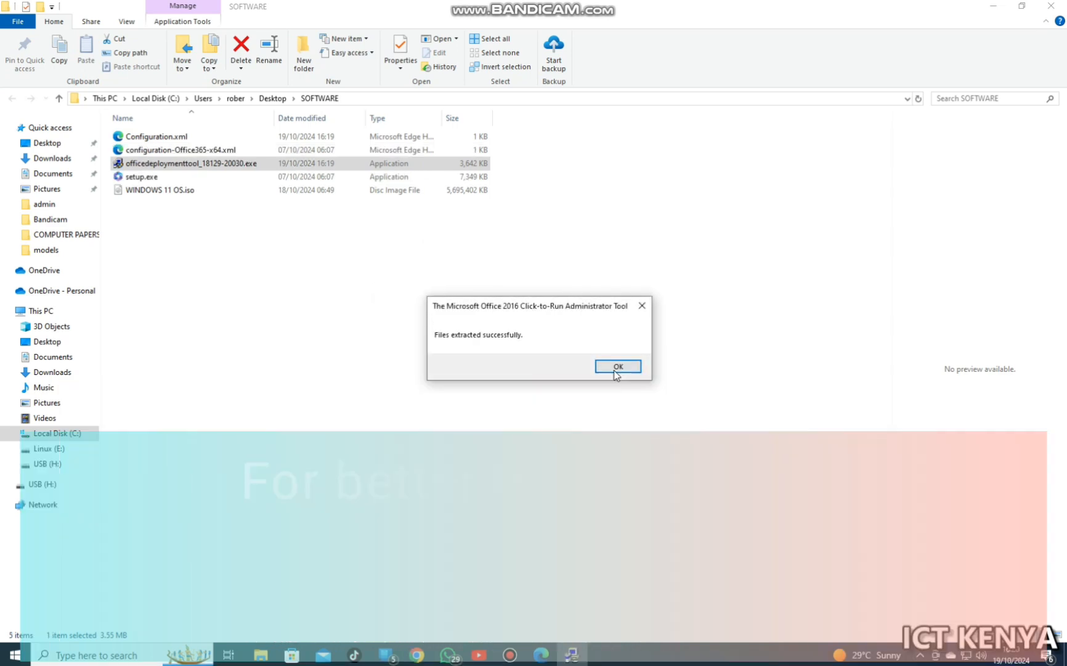
key("Return")
left_click(400, 322)
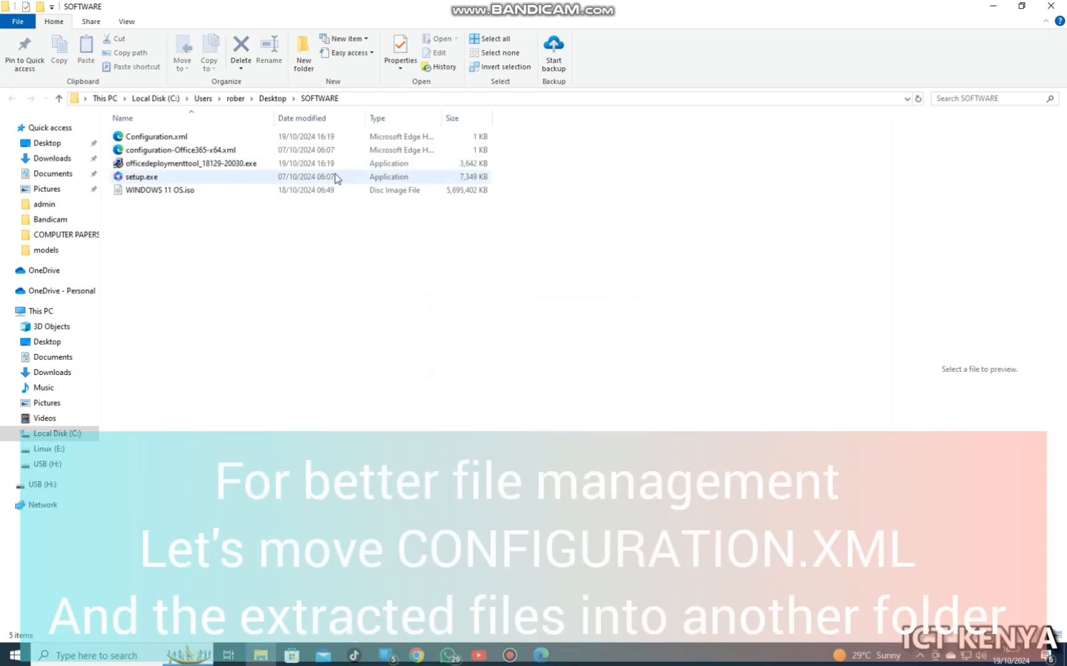
- Create a folder named office2021 in SOFTWARE and move Configuration.xml, configuration-Office365-x64.xml, officedeploymenttool_18129-20030.exe and setup.exe into it
left_click(303, 55)
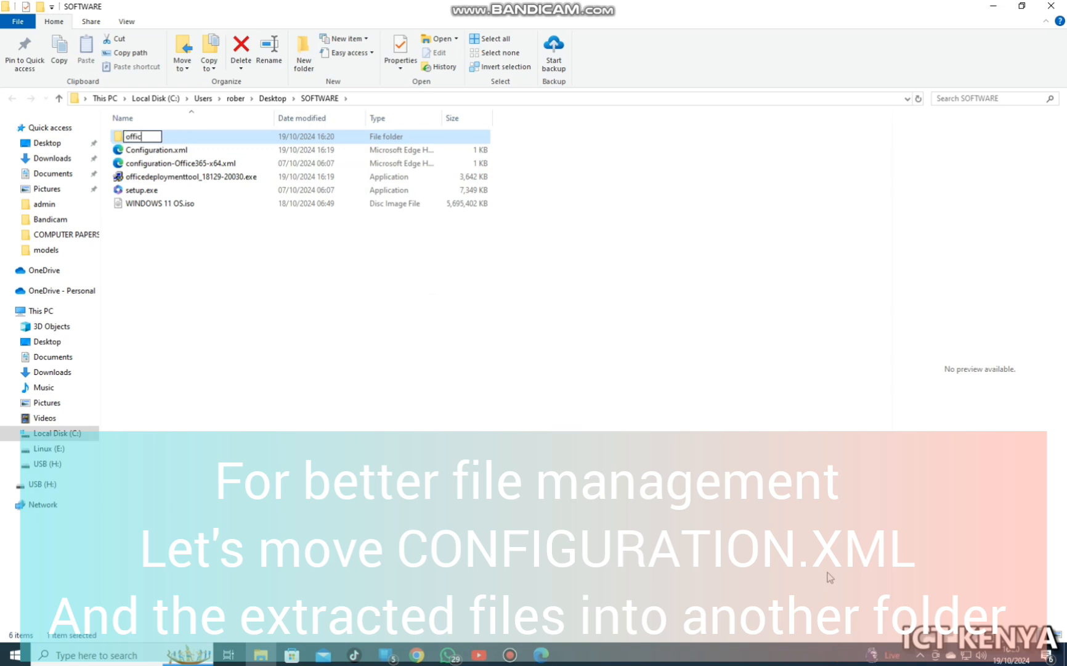
key("Return")
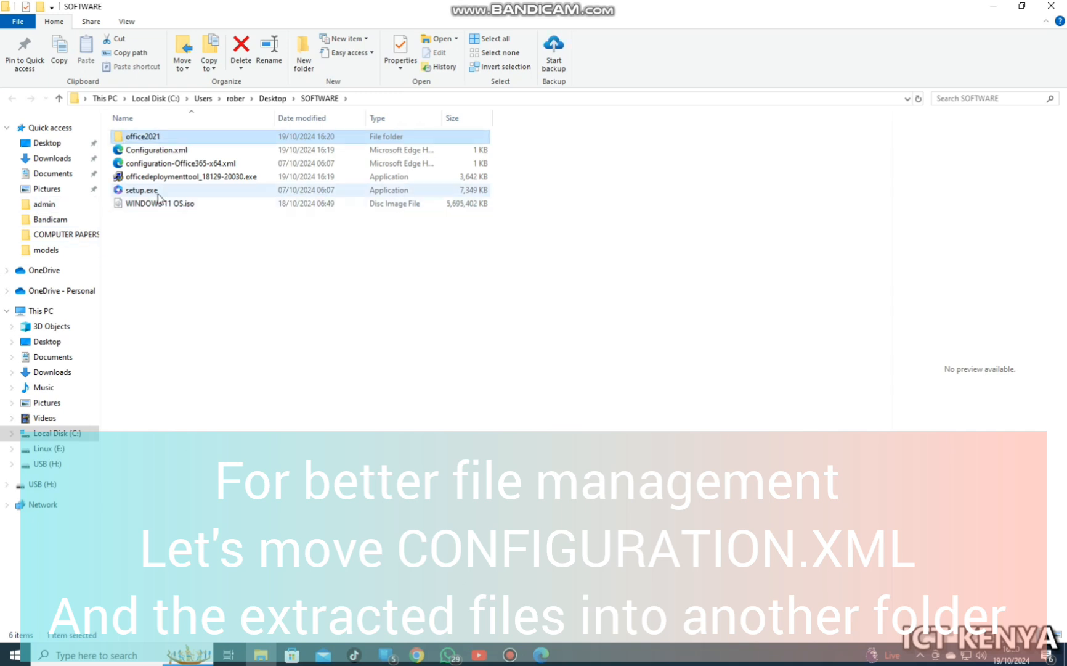
left_click_drag(158, 196, 173, 160)
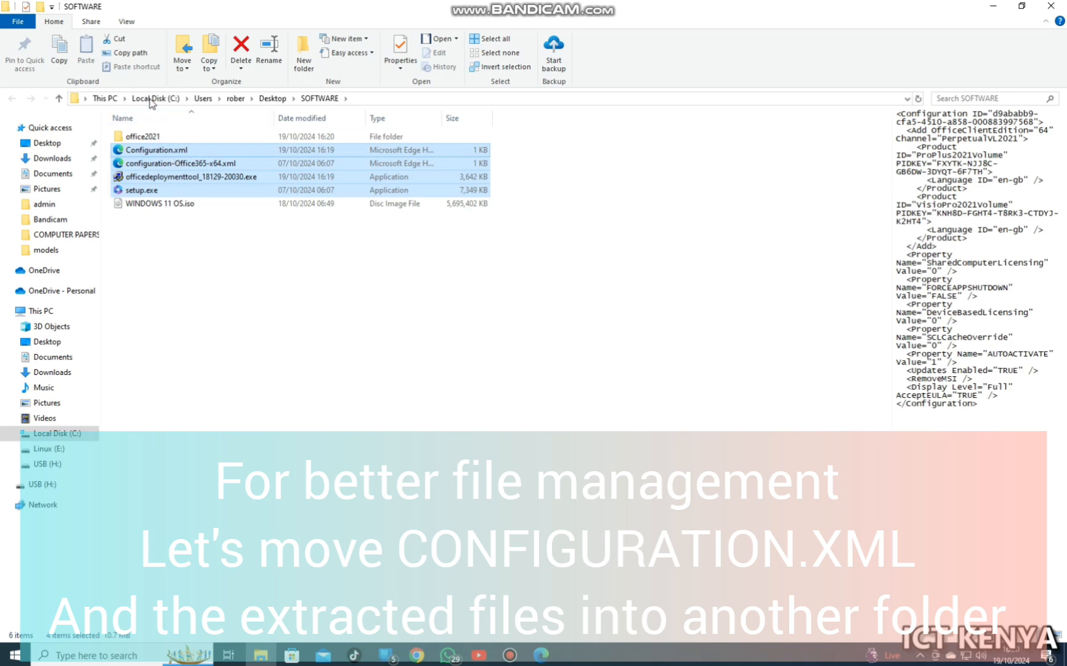
left_click(114, 40)
double_click(137, 136)
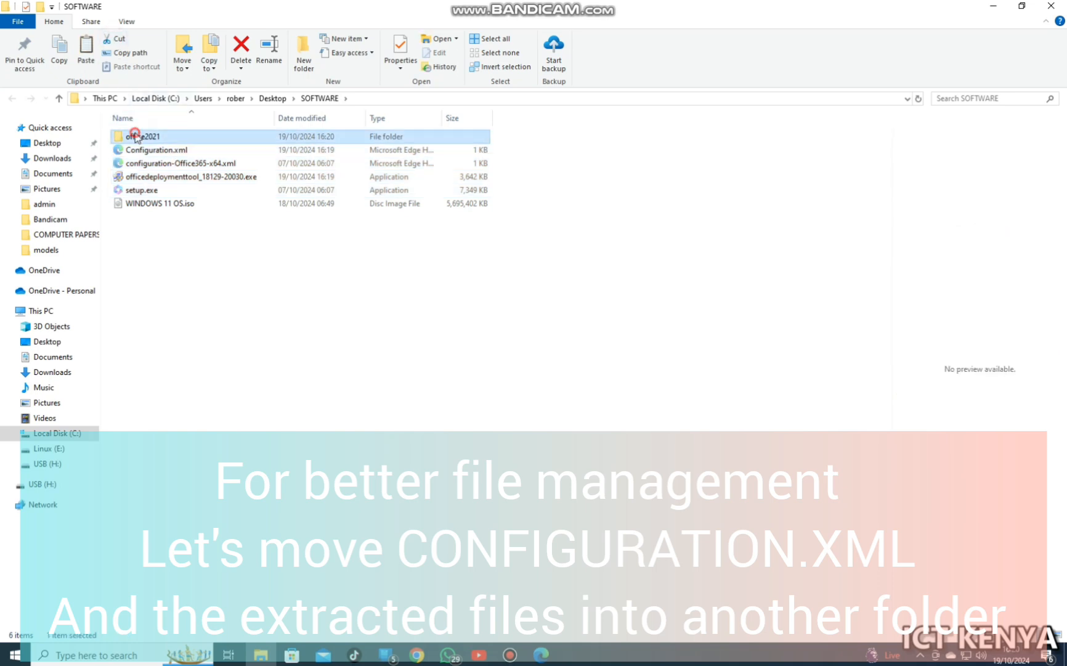
key("ctrl+v")
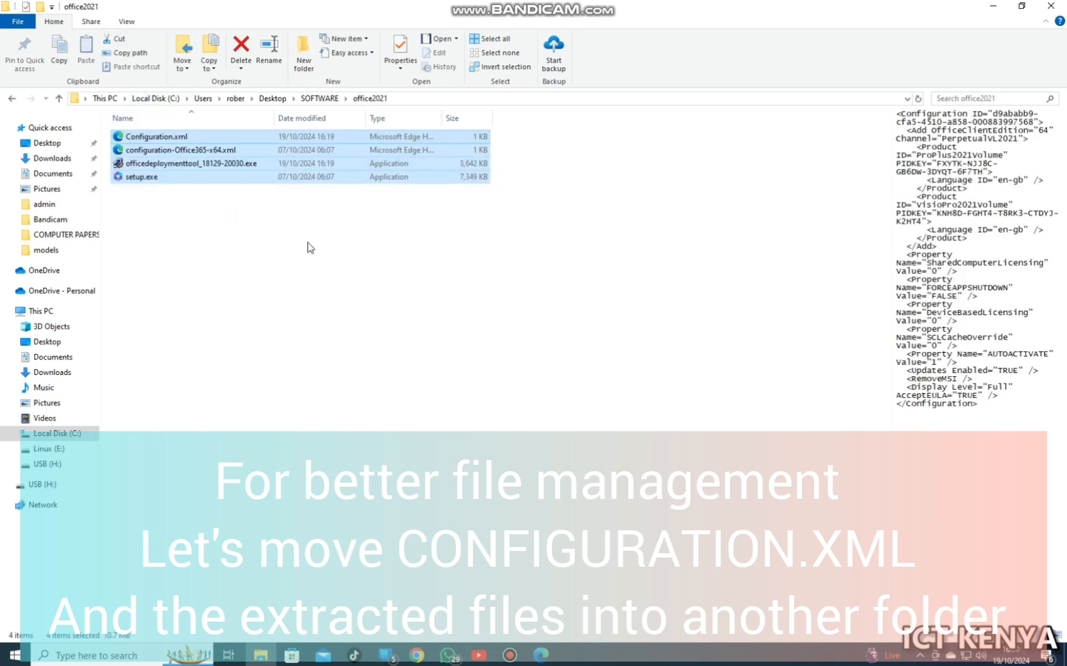
left_click(295, 244)
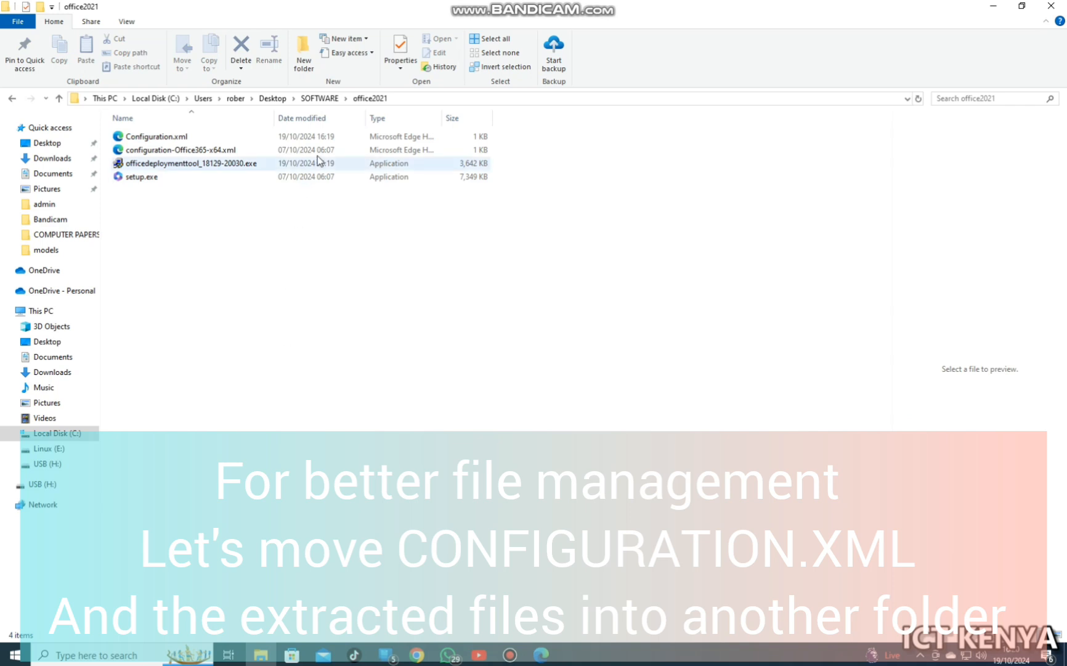
- Copy the office2021 folder from SOFTWARE to the root of Local Disk (C:)
left_click(320, 98)
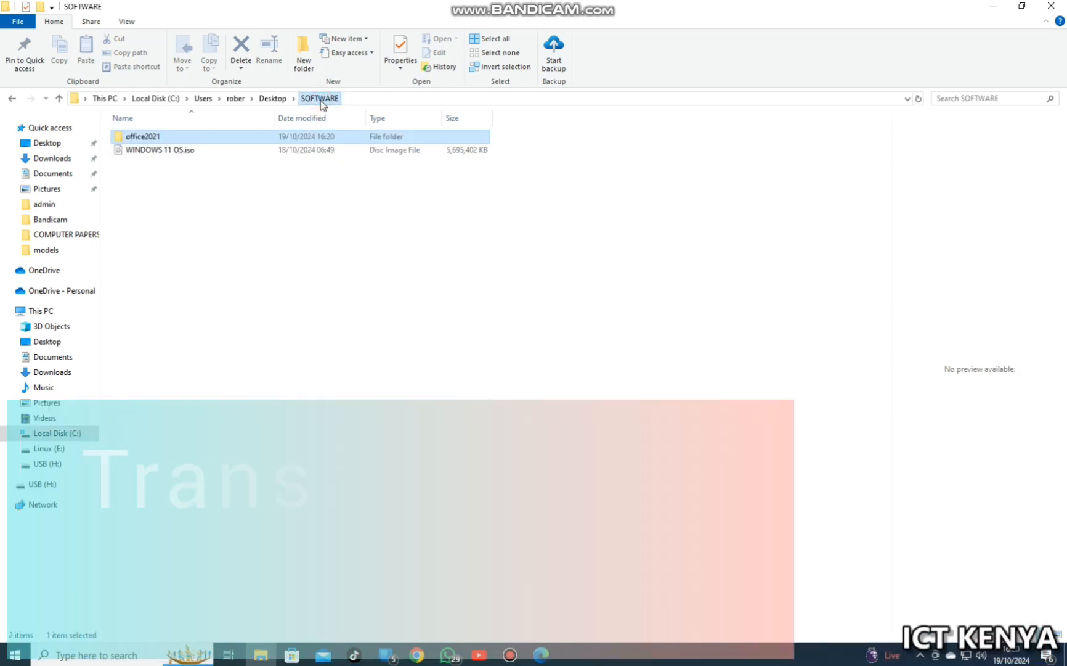
right_click(132, 137)
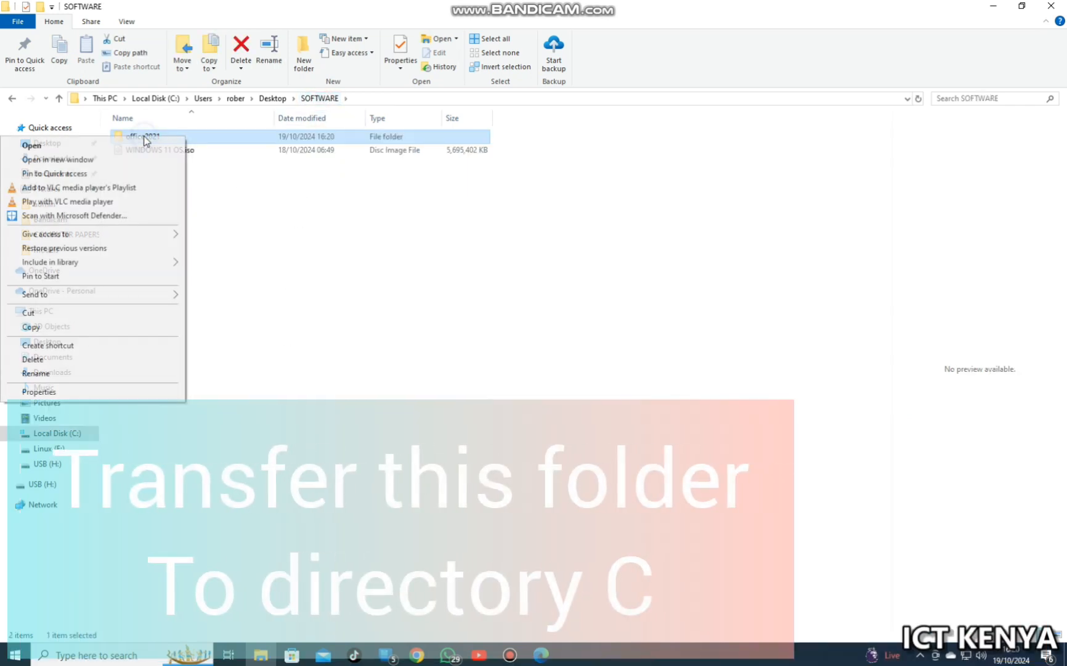
left_click(45, 328)
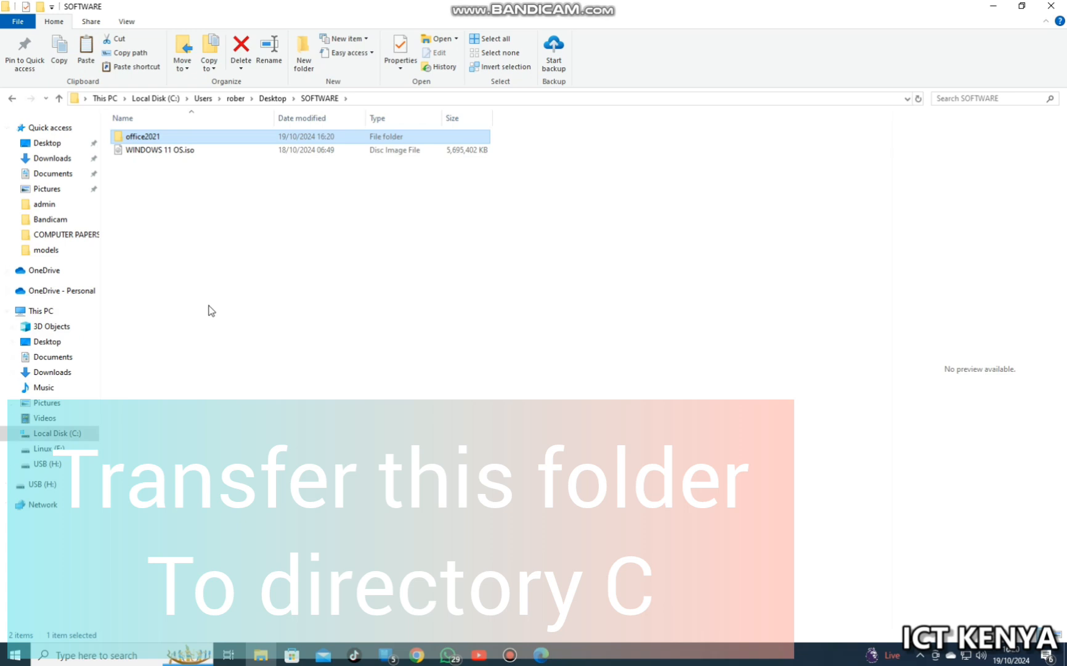
left_click(64, 310)
left_click(159, 235)
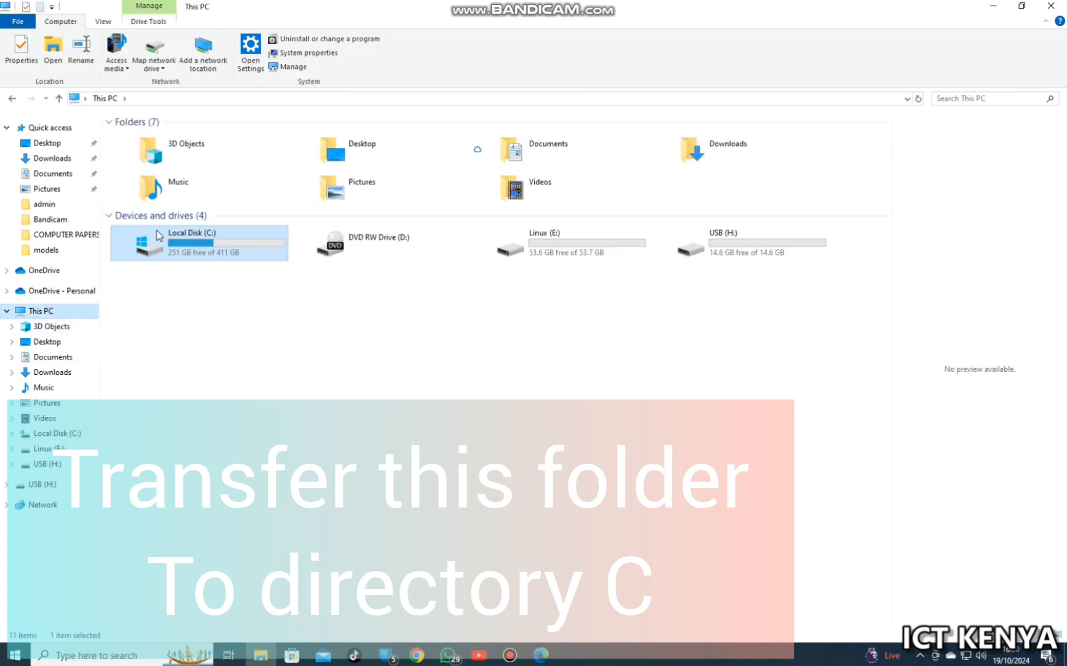
double_click(179, 242)
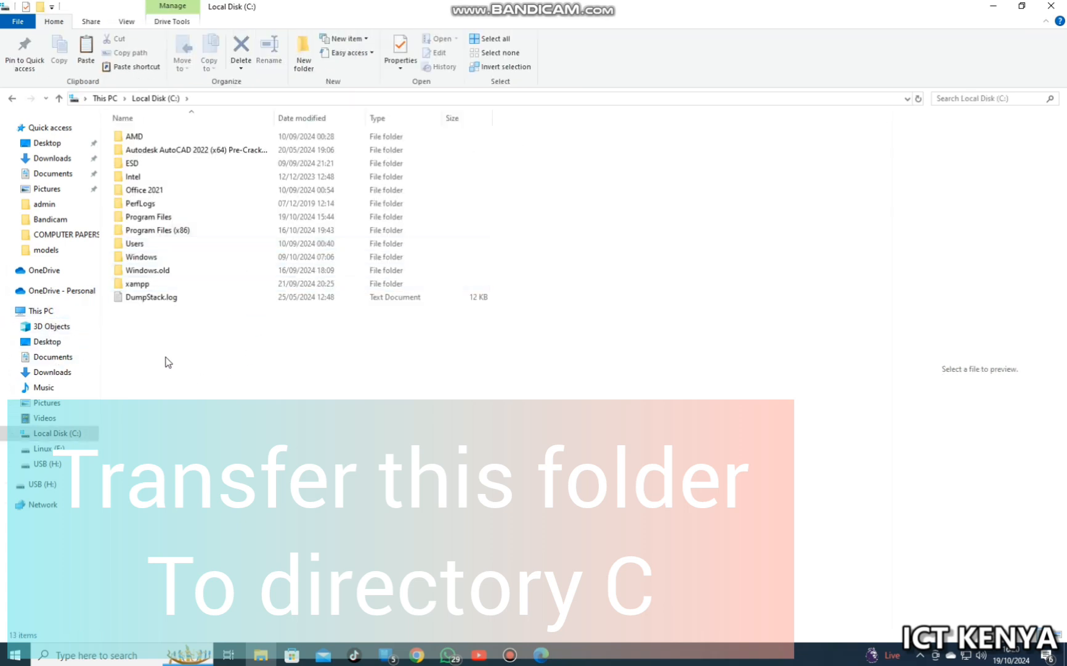
key("ctrl+v")
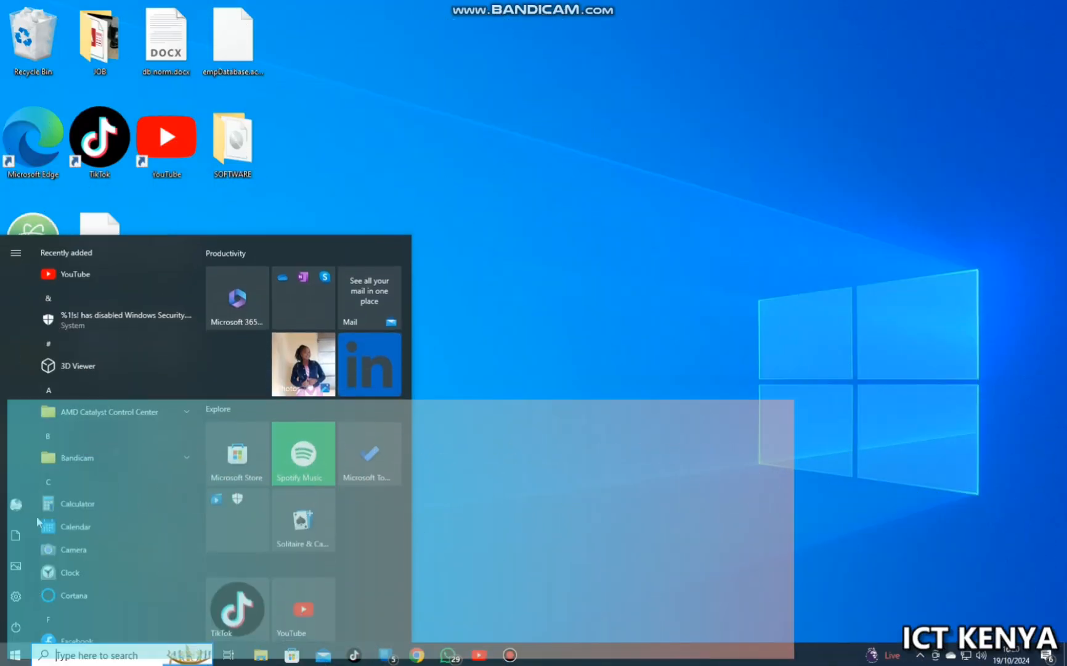
- Open Command Prompt, maximize its window and enlarge the console text
key("super")
key("super")
type("cmd")
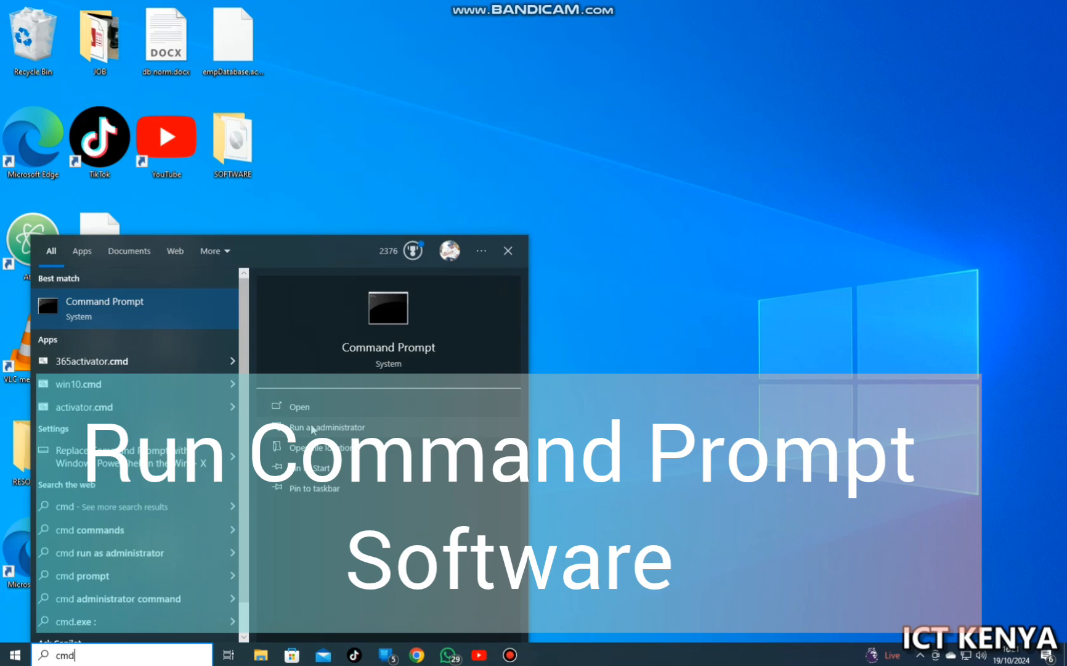
key("Return")
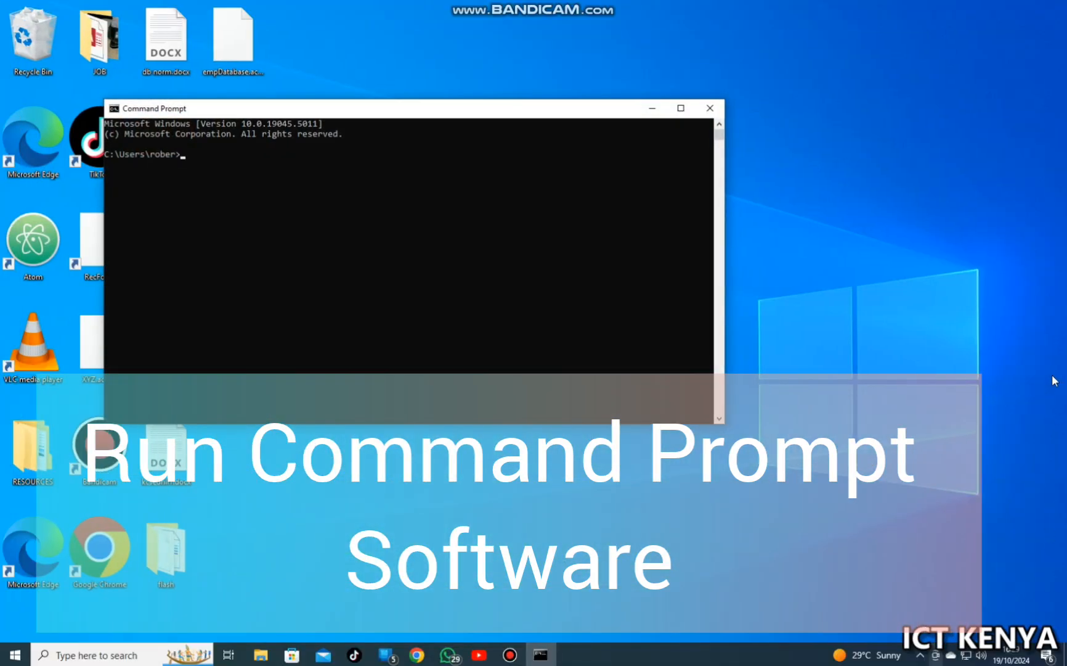
left_click(681, 107)
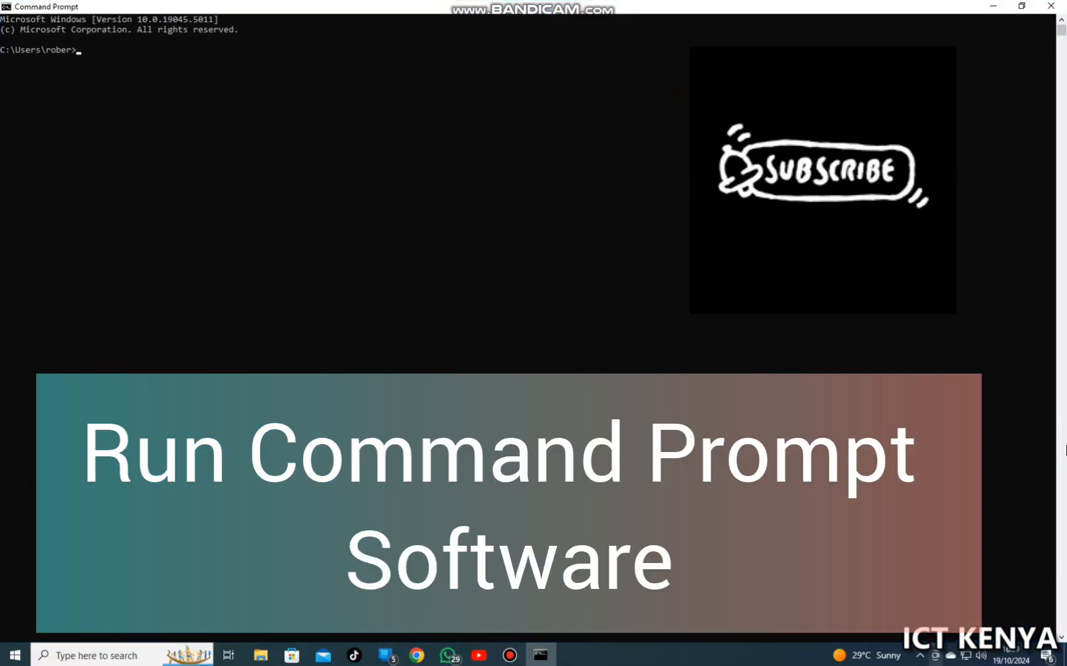
scroll(445, 240, "up", 3)
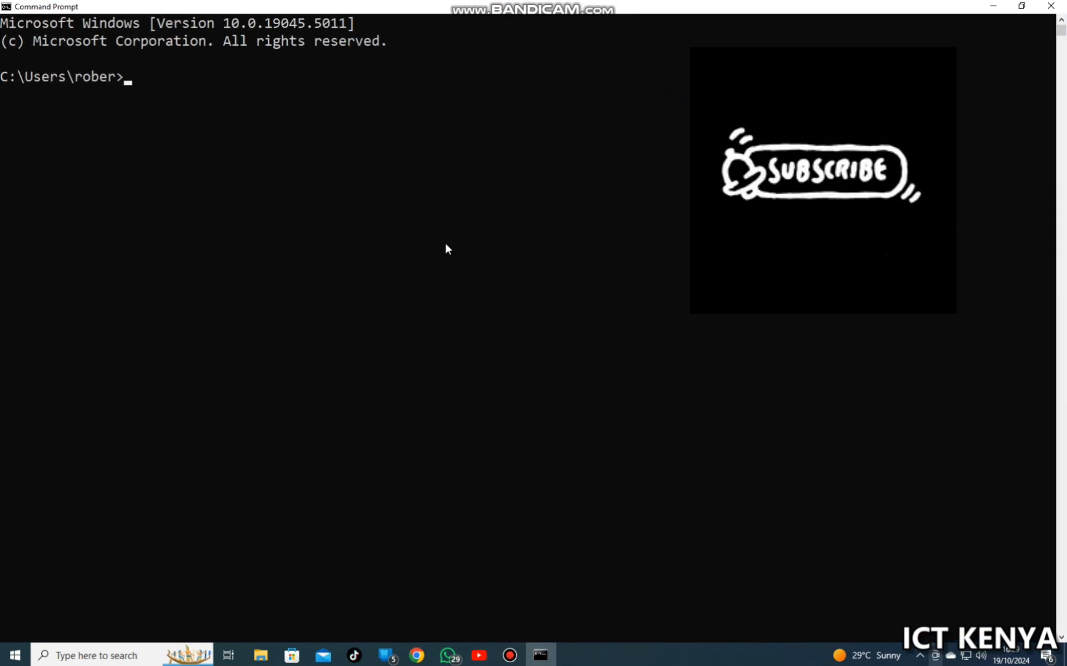
- Change the Command Prompt's working directory with the command cd C:/office
type("d C")
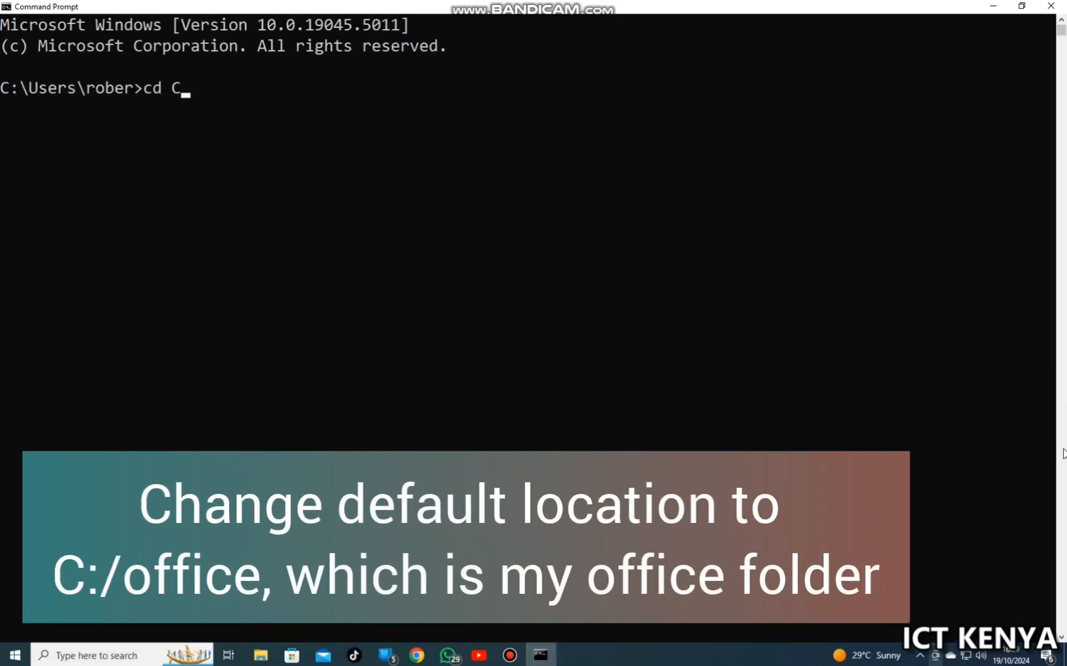
type(":/office")
key("Return")
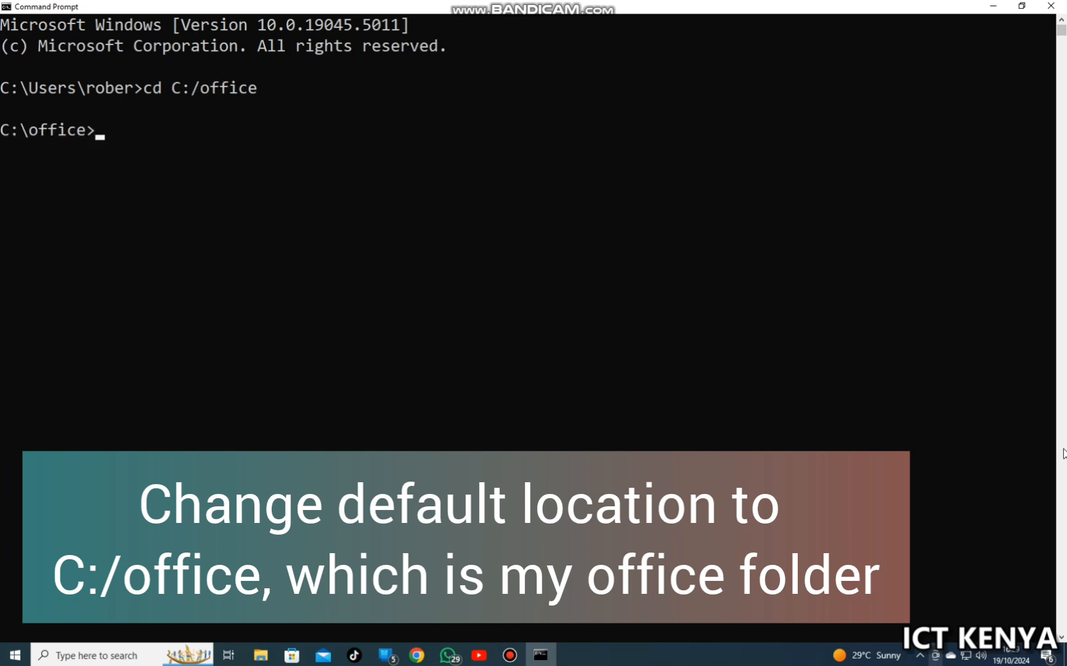
- Install Office with the command setup.exe/configure configuration.xml and close the installer once it has finished
type("setup")
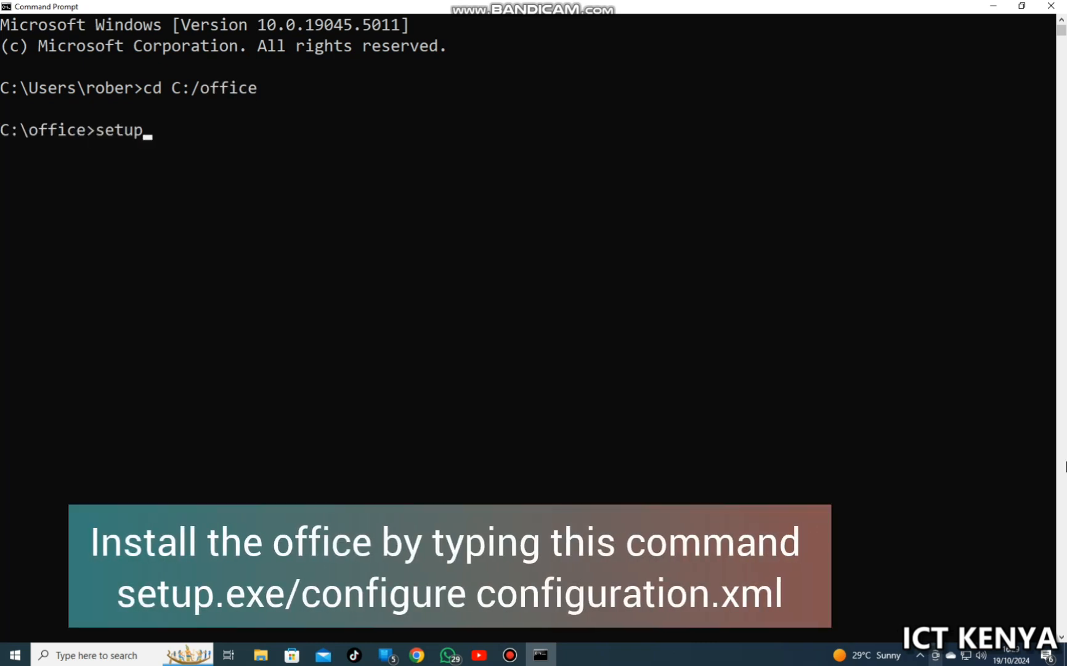
type(".exe/configure")
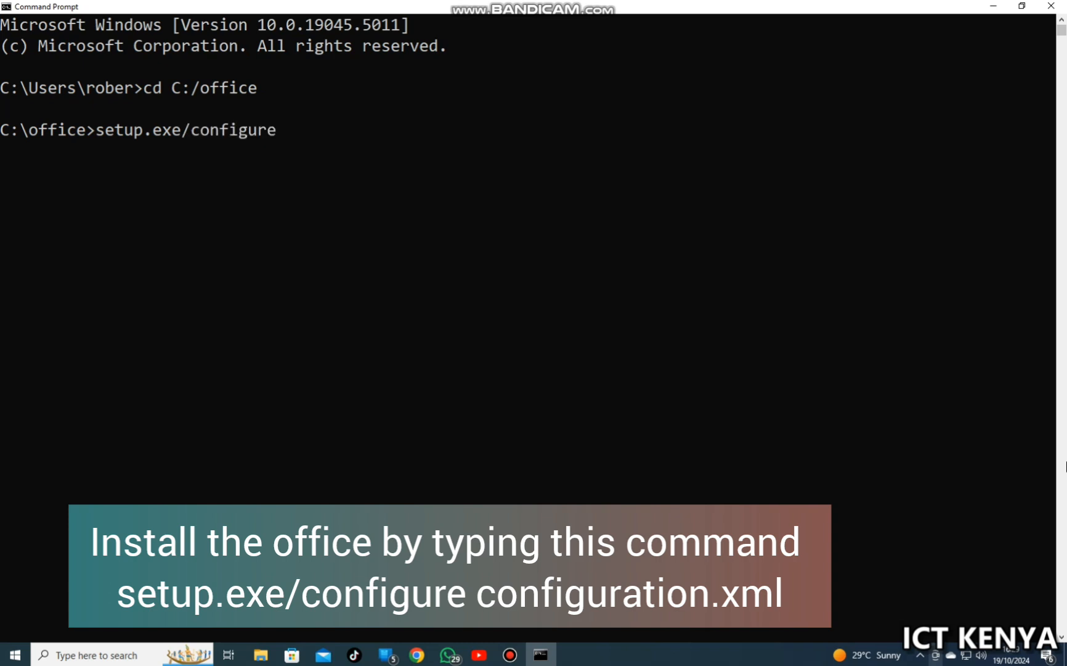
type(" configuration.xs")
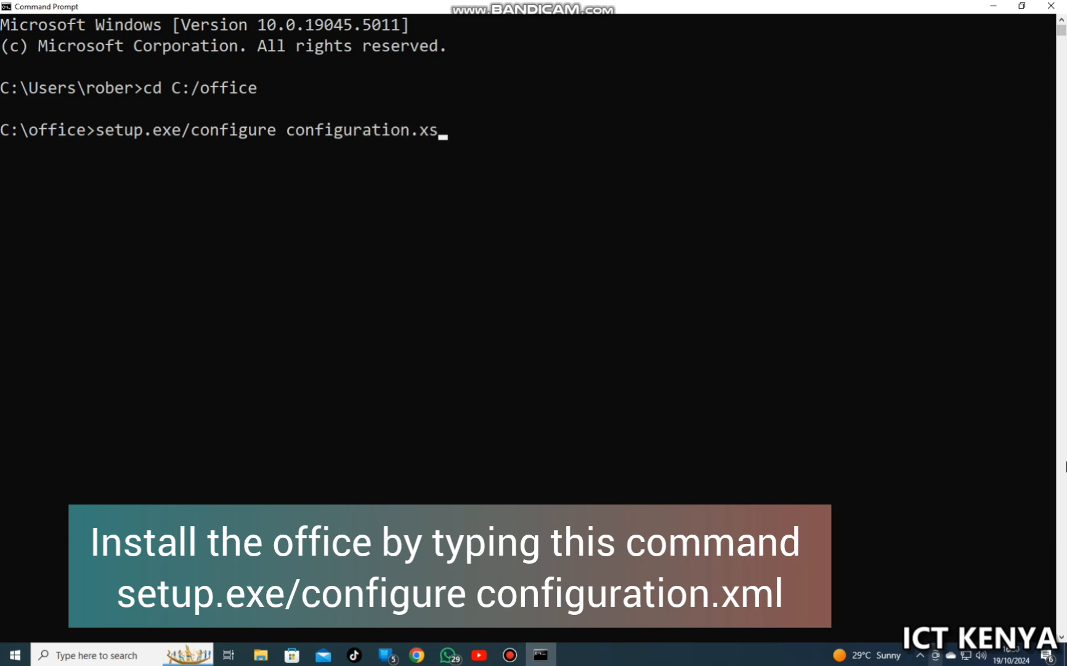
key("BackSpace")
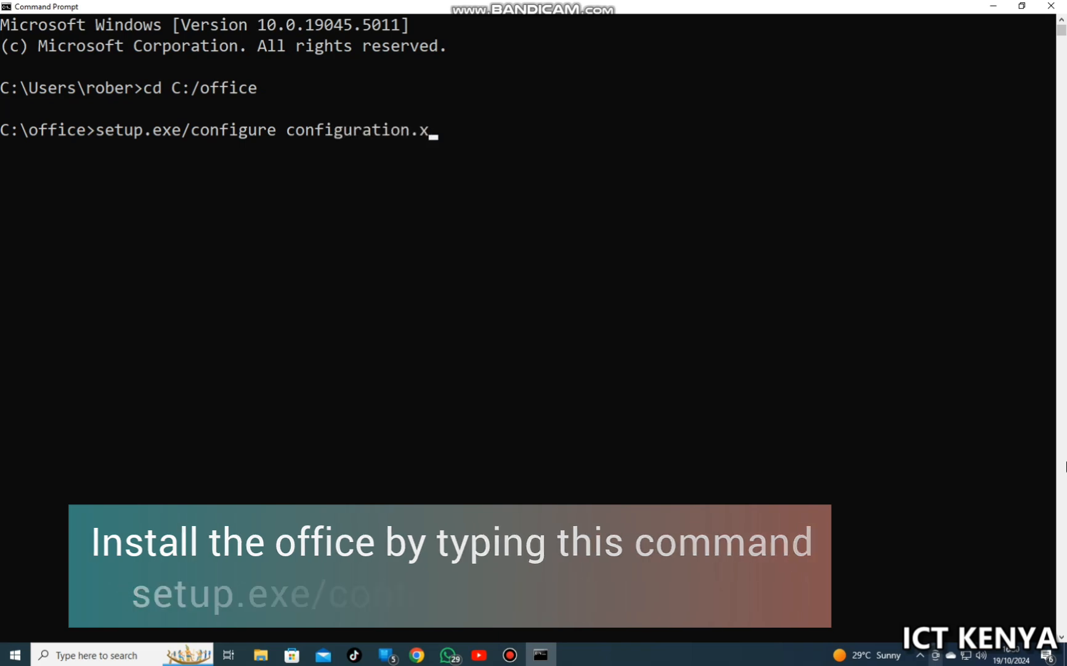
type("ml")
key("Return")
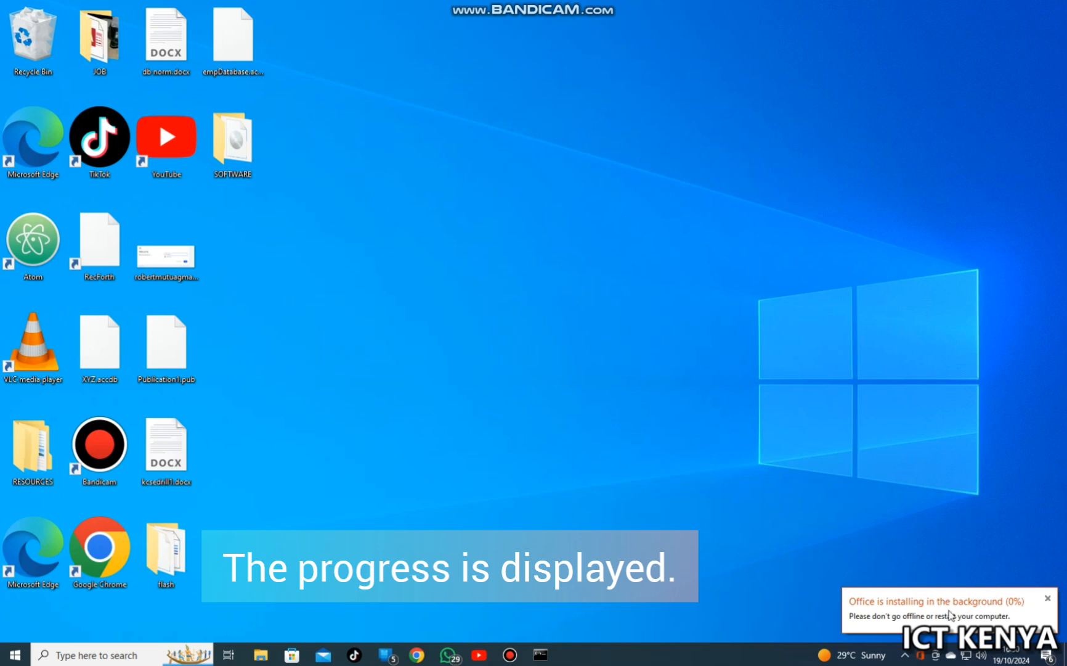
left_click(878, 607)
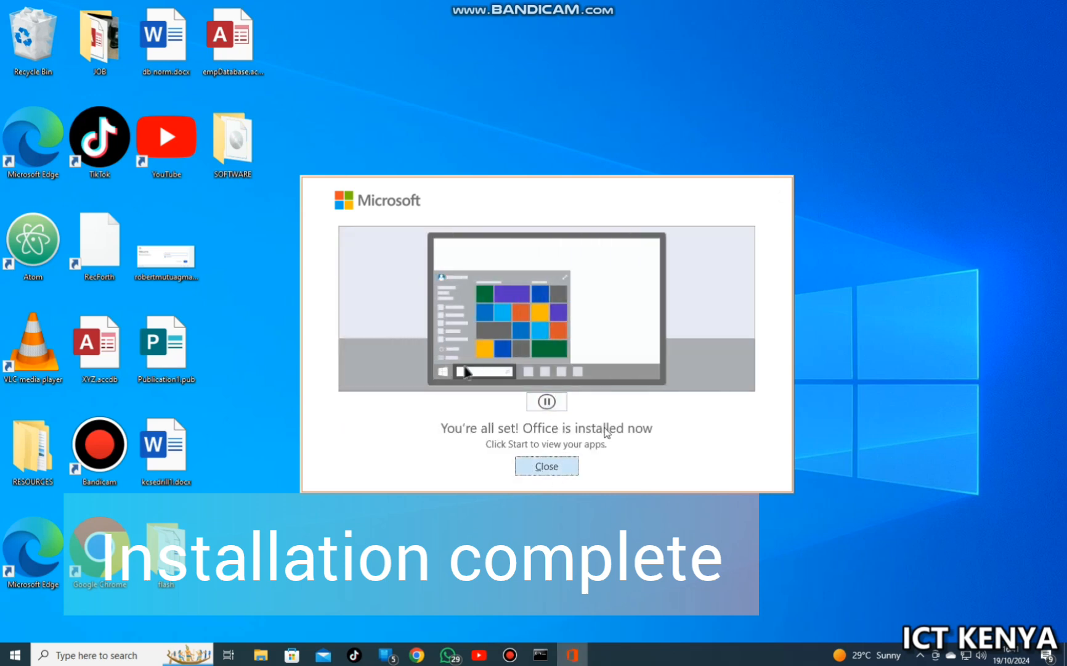
left_click(545, 466)
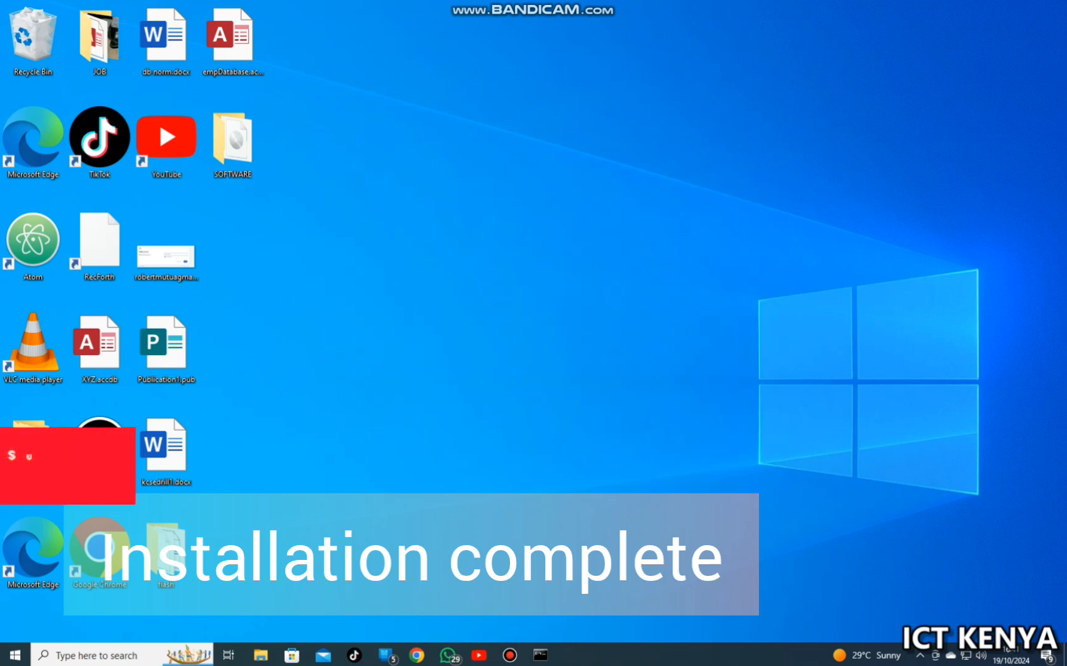